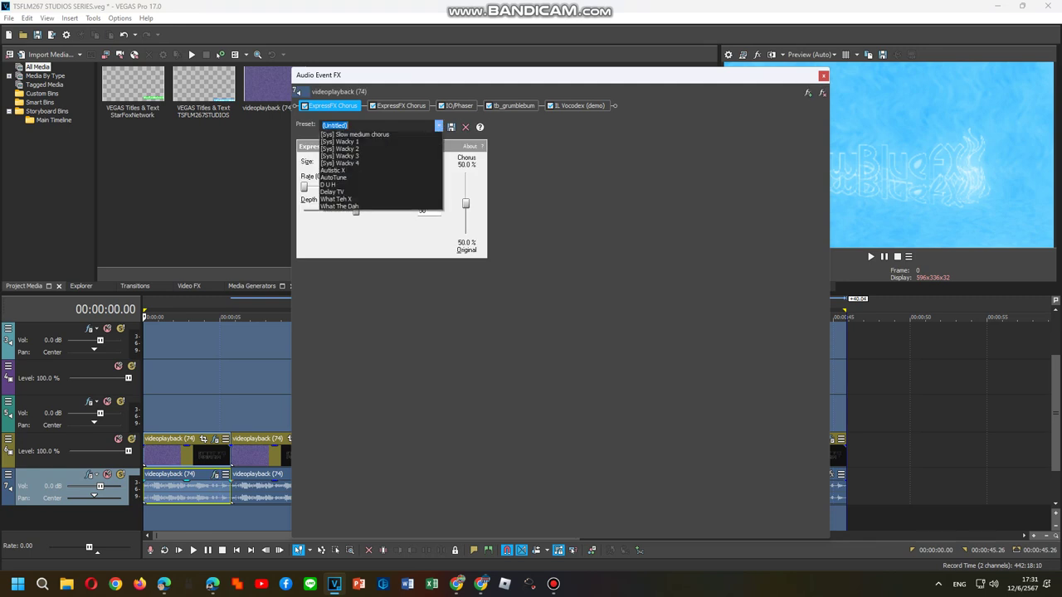
Check the presets offered for the two ExpressFX Chorus effects on the first audio clip.
{"action": "key", "text": "F4"}
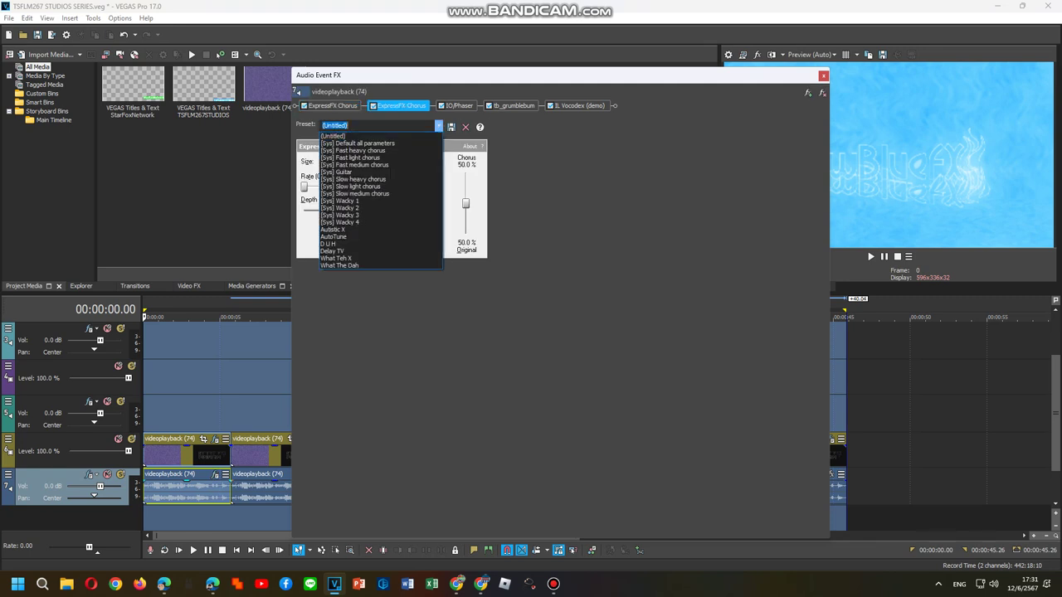
{"action": "key", "text": "F4"}
{"action": "key", "text": "F4"}
{"action": "key", "text": "Escape"}
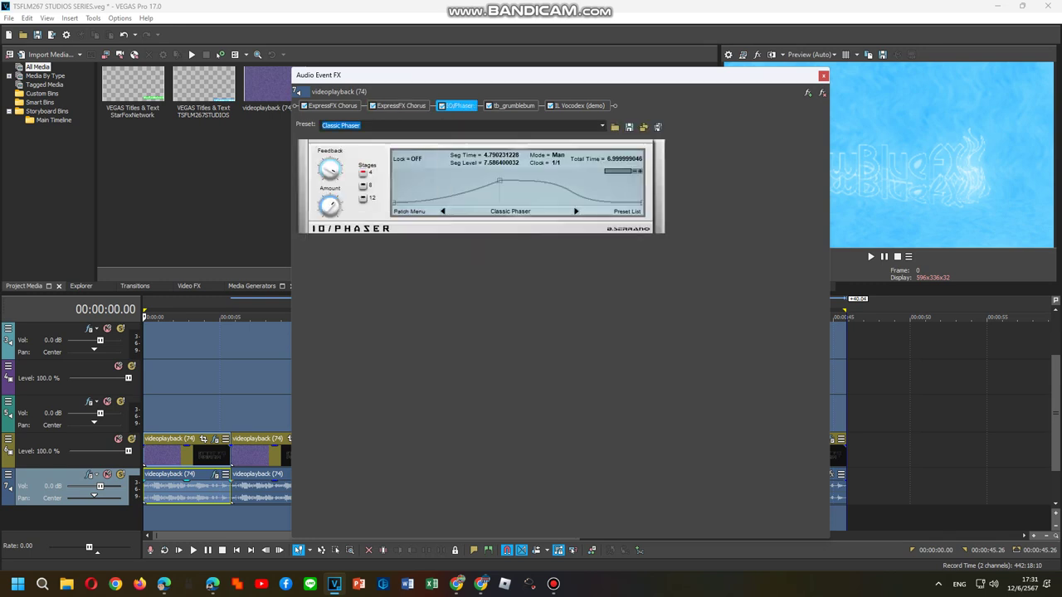
Set the IO/Phaser preset on the first audio clip to 1 minute.
{"action": "key", "text": "F4"}
{"action": "key", "text": "Escape"}
{"action": "key", "text": "F4"}
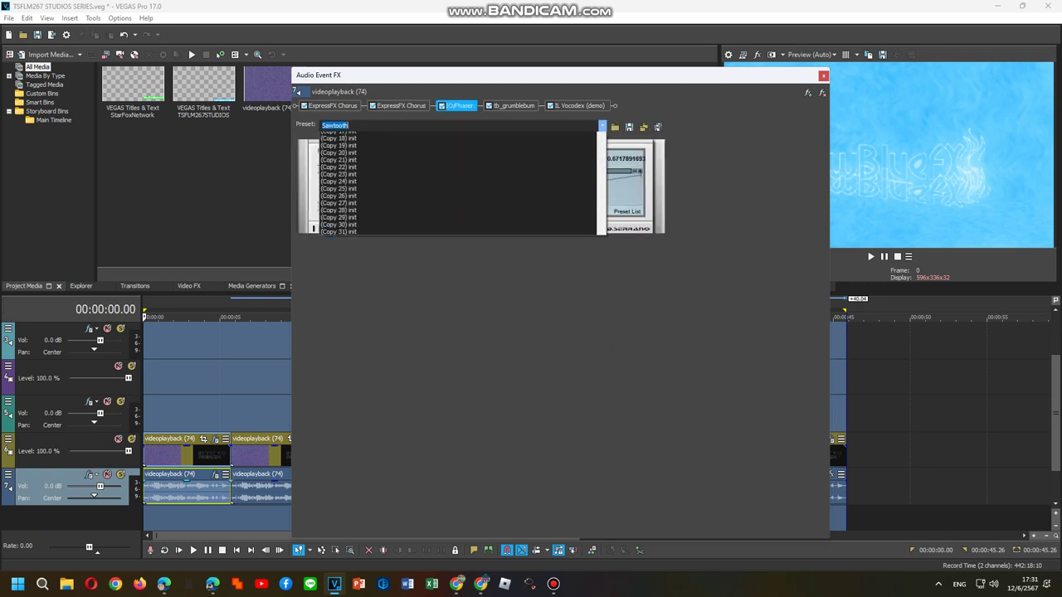
{"action": "key", "text": "Down"}
{"action": "key", "text": "Down"}
{"action": "key", "text": "Down"}
{"action": "key", "text": "Down"}
{"action": "key", "text": "Return"}
{"action": "key", "text": "ctrl+Tab"}
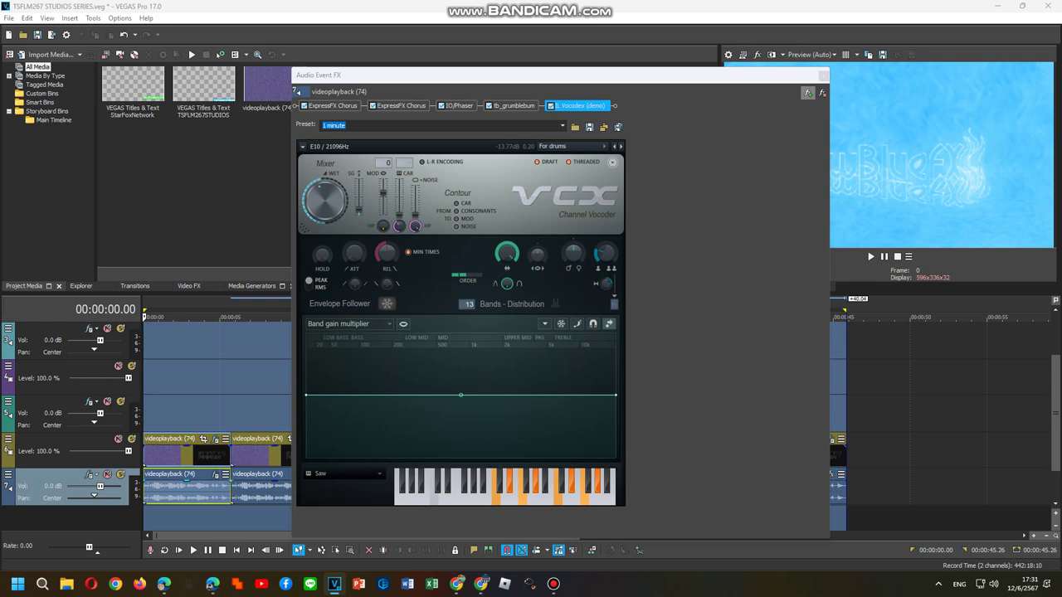
Save the first clip's effect chain as an FX package named Shinyup S-Z.
{"action": "left_click", "coordinate": [821, 93]}
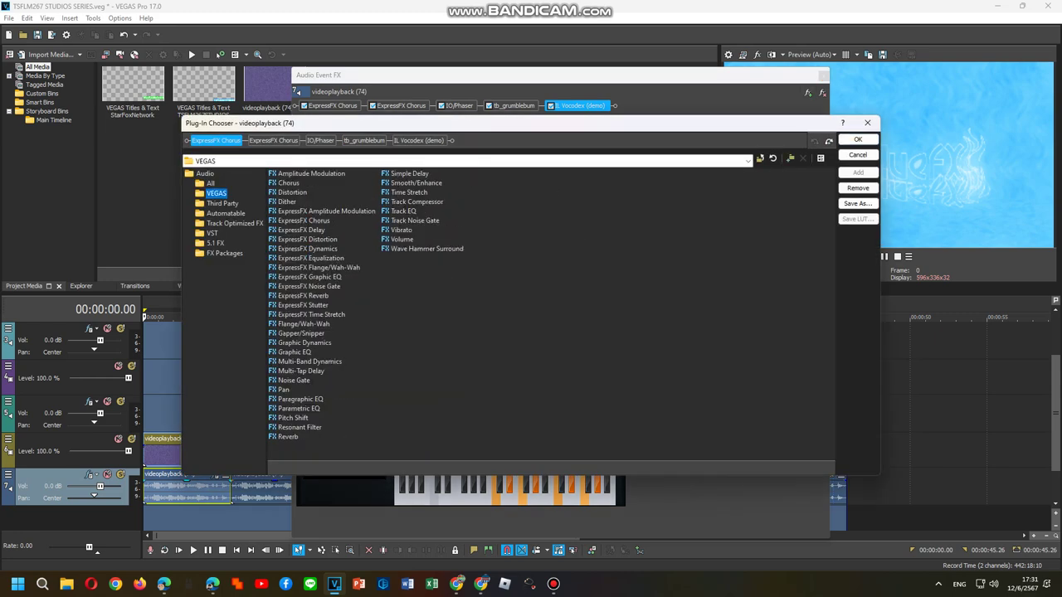
{"action": "left_click", "coordinate": [224, 253]}
{"action": "left_click", "coordinate": [858, 203]}
{"action": "type", "text": "Shinyup S-Z"}
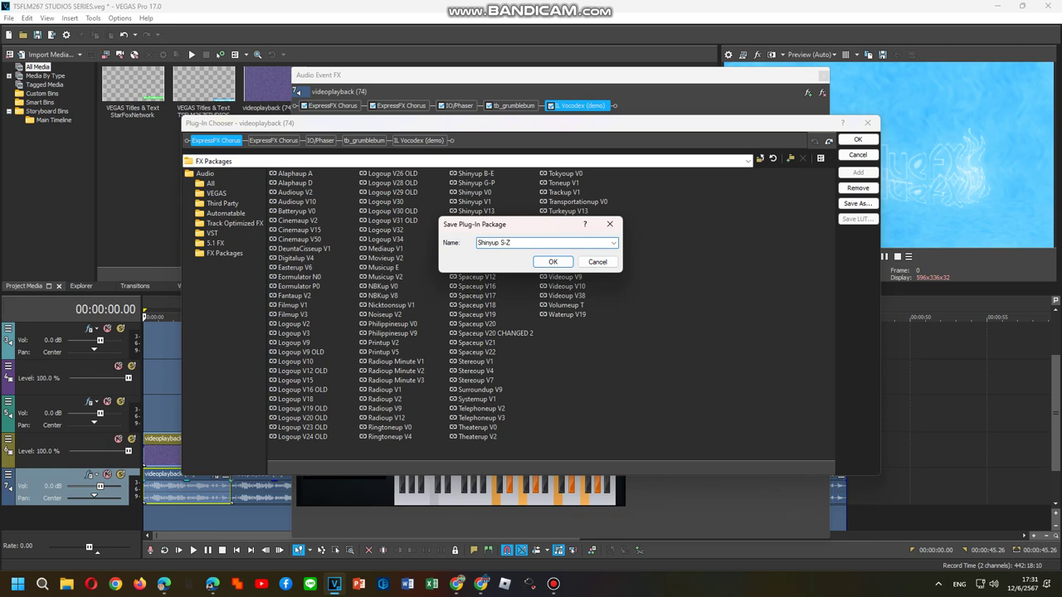
{"action": "key", "text": "Return"}
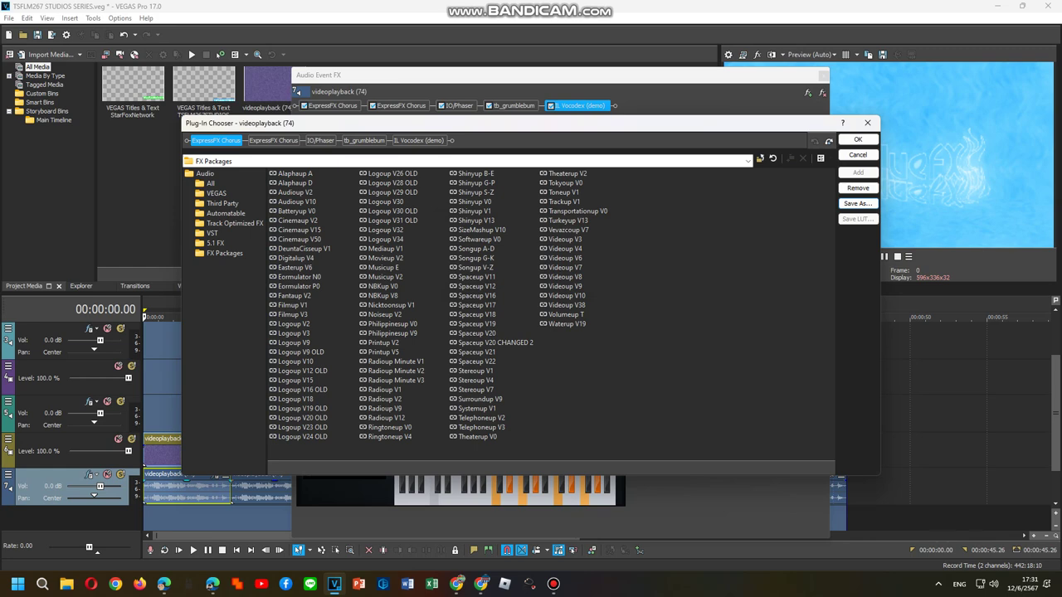
{"action": "key", "text": "Return"}
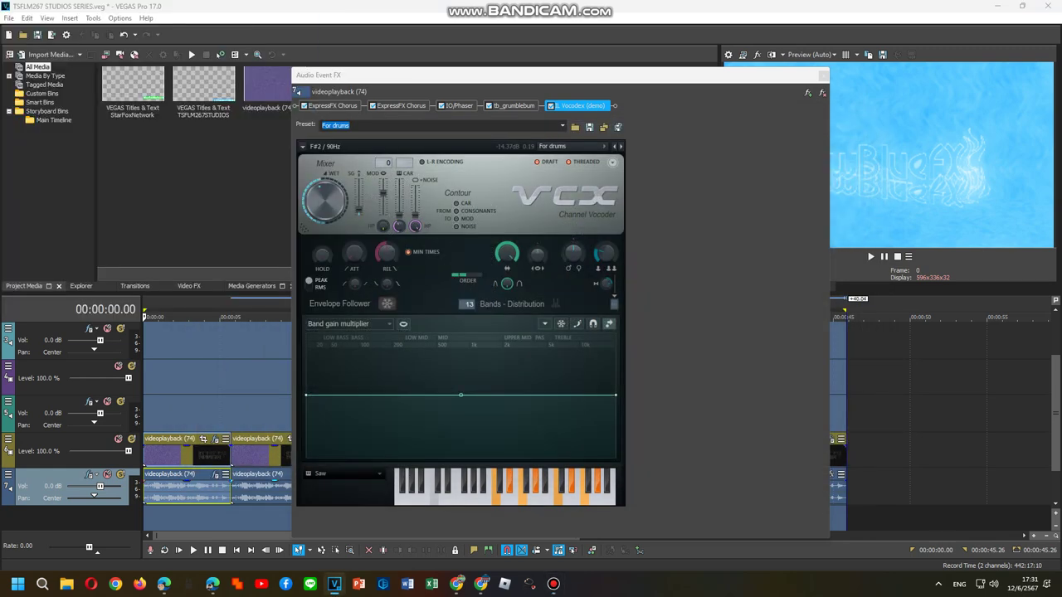
Add the Shinyup S-Z FX package to the second audio clip on track 7.
{"action": "right_click", "coordinate": [249, 489]}
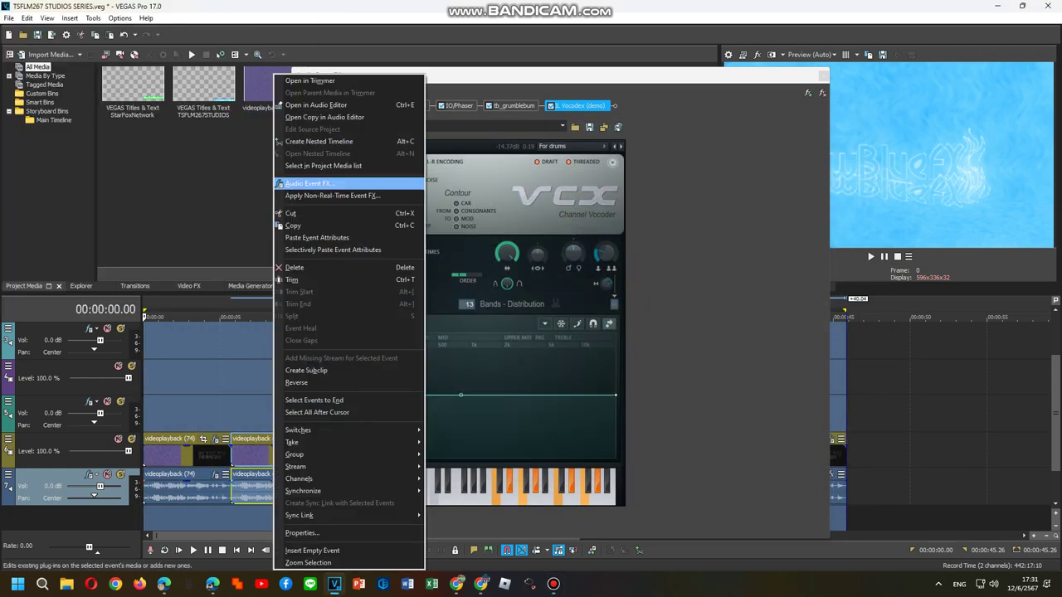
{"action": "left_click", "coordinate": [282, 184]}
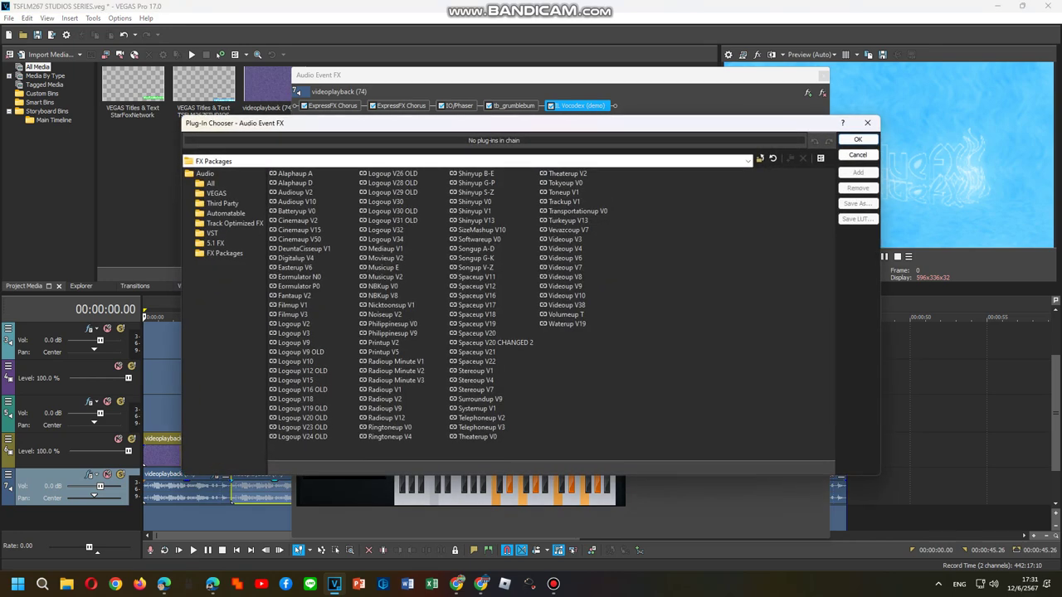
{"action": "left_click", "coordinate": [476, 191]}
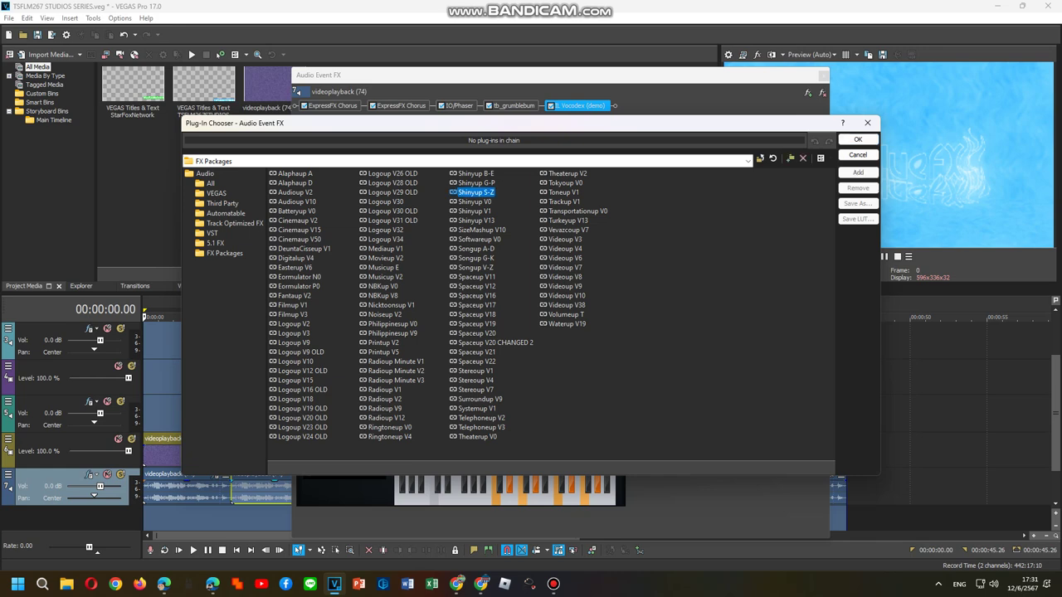
{"action": "left_click", "coordinate": [858, 140]}
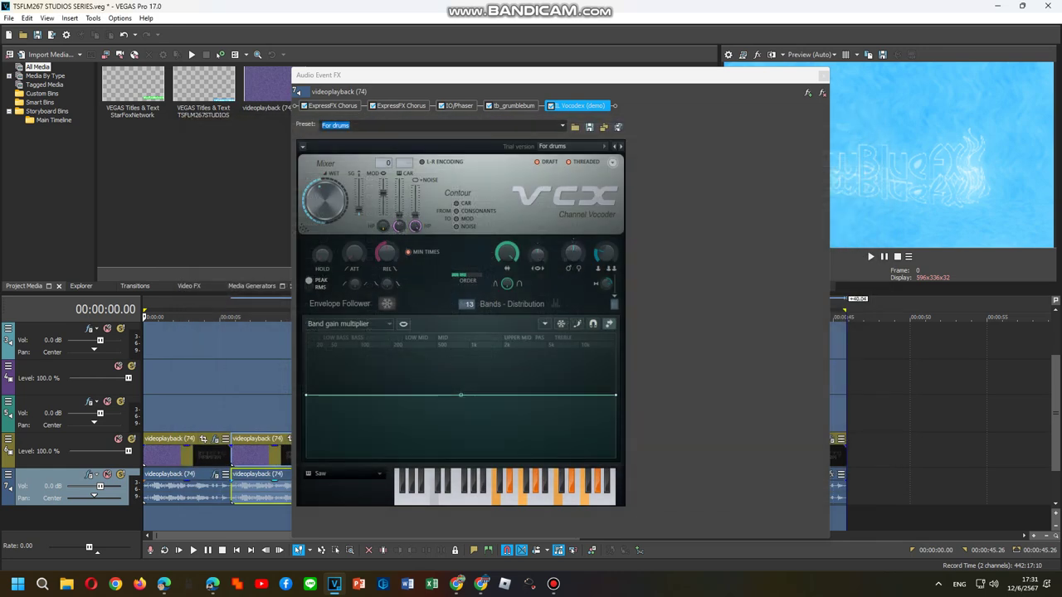
Load the For drums 2 preset in the second clip's Vocodex and set its carrier tone to Machine 2.
{"action": "left_click", "coordinate": [552, 146]}
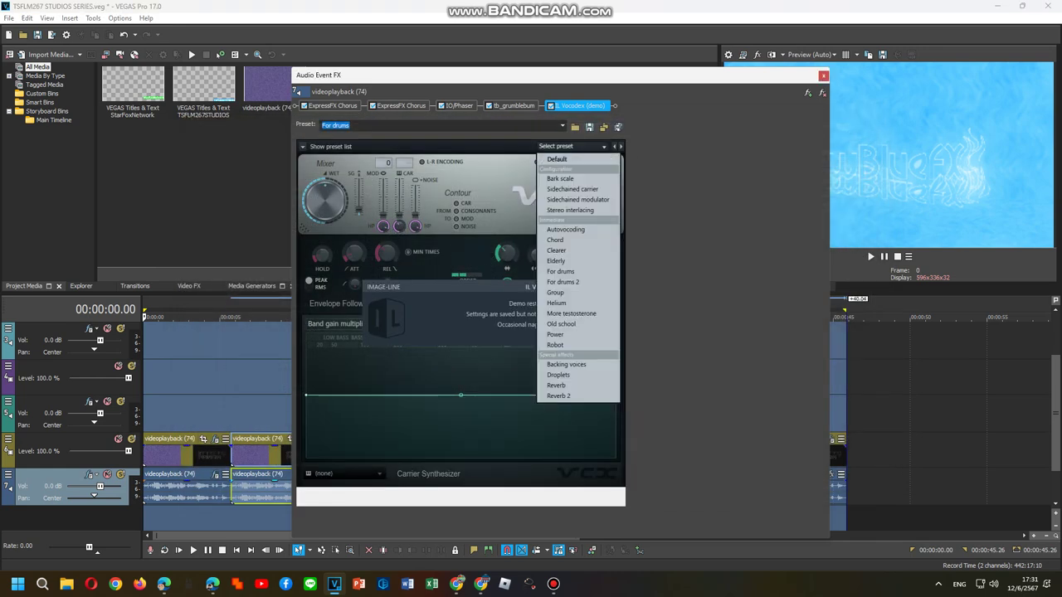
{"action": "left_click", "coordinate": [572, 179]}
{"action": "left_click", "coordinate": [345, 473]}
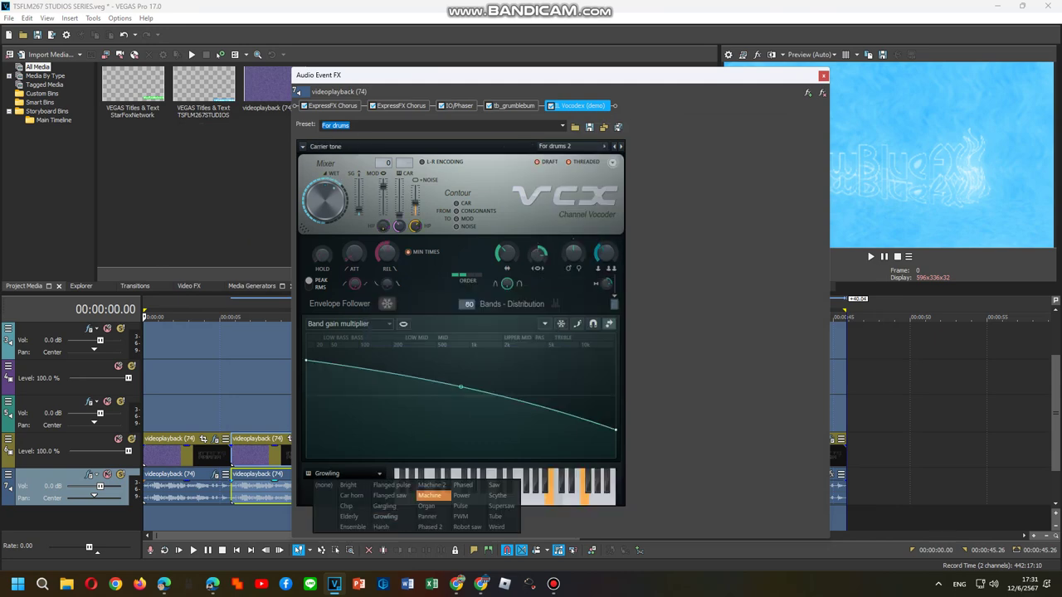
{"action": "left_click", "coordinate": [433, 495]}
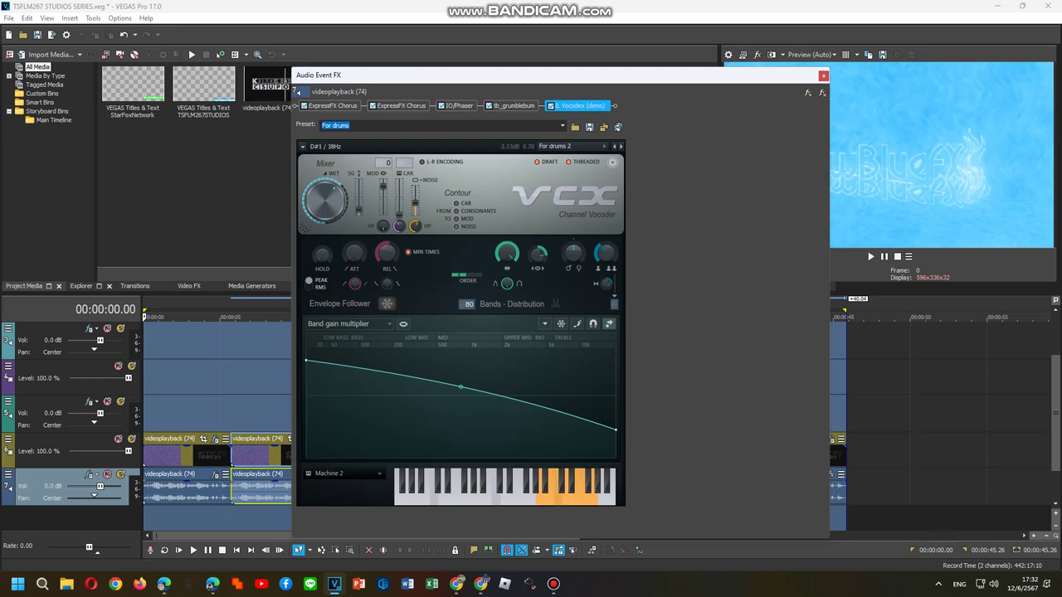
Set the second clip's IO/Phaser preset to 1 minute and close its effects window.
{"action": "left_click", "coordinate": [459, 105]}
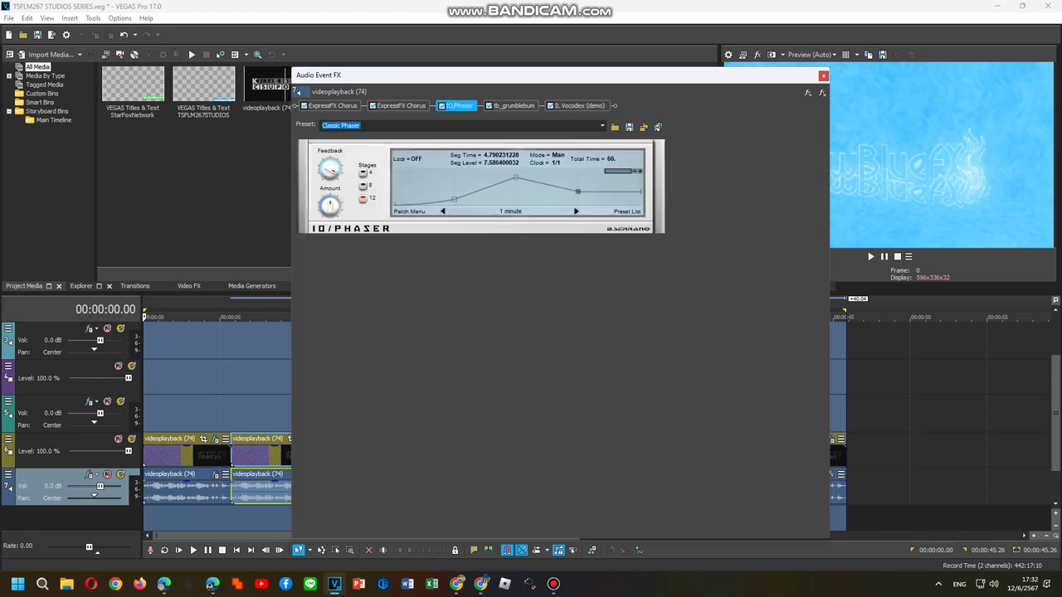
{"action": "left_click", "coordinate": [602, 125]}
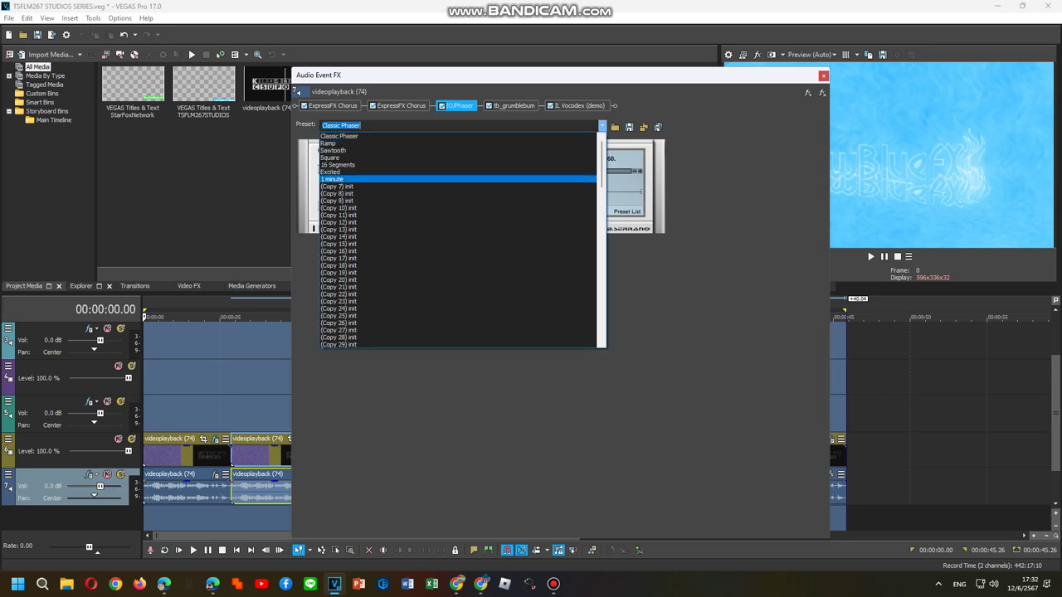
{"action": "key", "text": "Return"}
{"action": "left_click", "coordinate": [346, 125]}
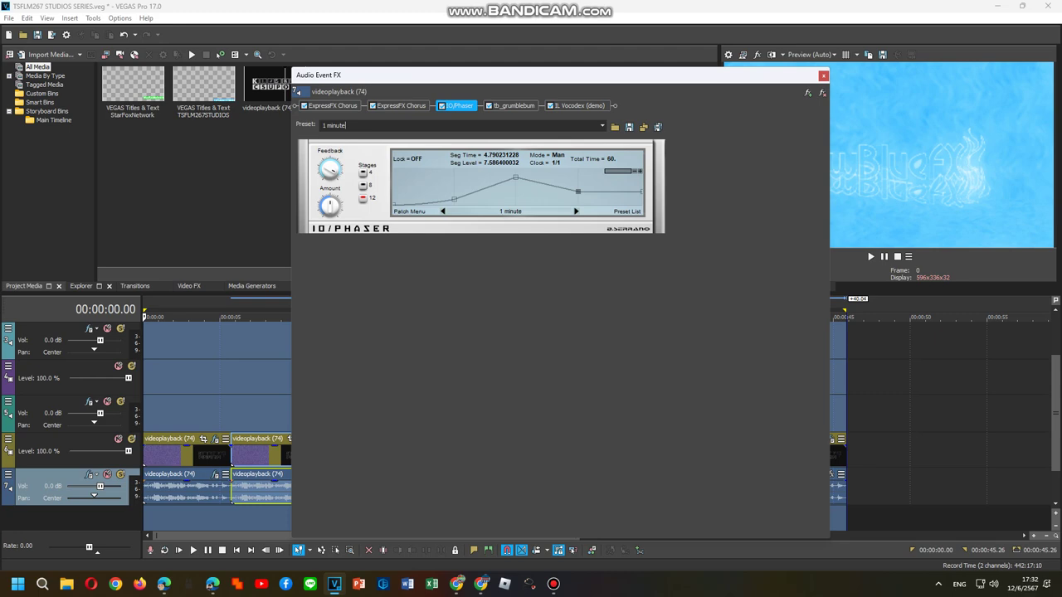
{"action": "key", "text": "Escape"}
Add the Shinyup S-Z FX package to the third audio clip on track 7.
{"action": "right_click", "coordinate": [386, 489]}
{"action": "left_click", "coordinate": [415, 561]}
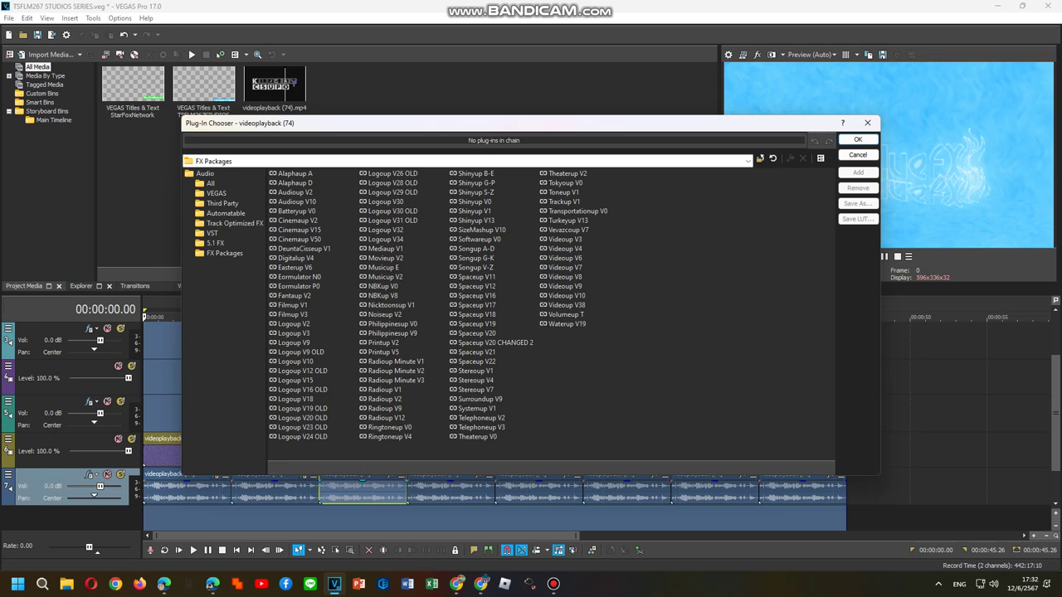
{"action": "double_click", "coordinate": [477, 192]}
{"action": "key", "text": "Return"}
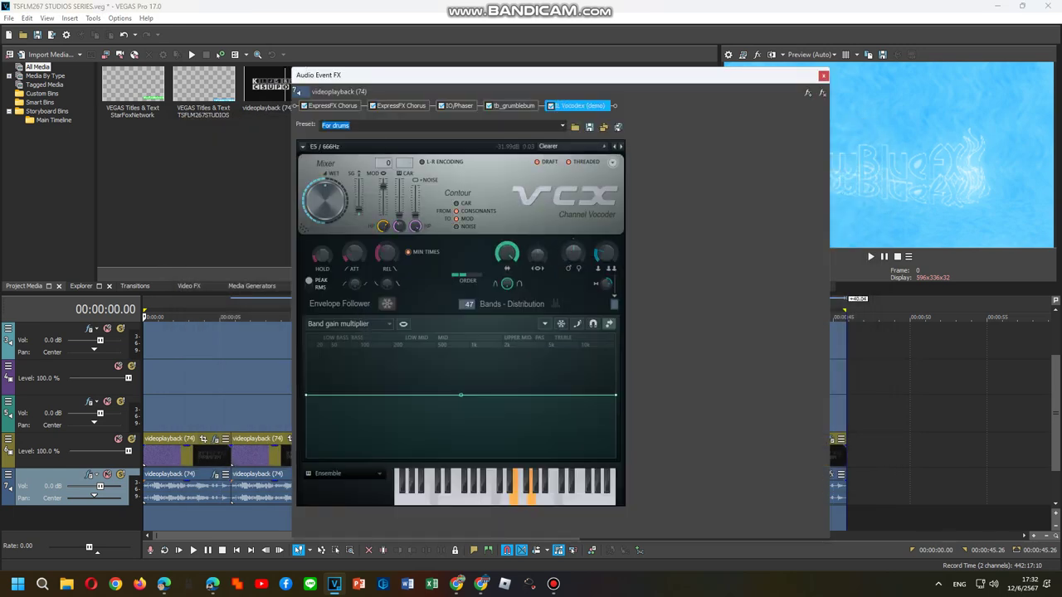
Set the third clip's Vocodex carrier tone to Ensemble and close its effects window.
{"action": "left_click", "coordinate": [328, 473]}
{"action": "left_click", "coordinate": [346, 506]}
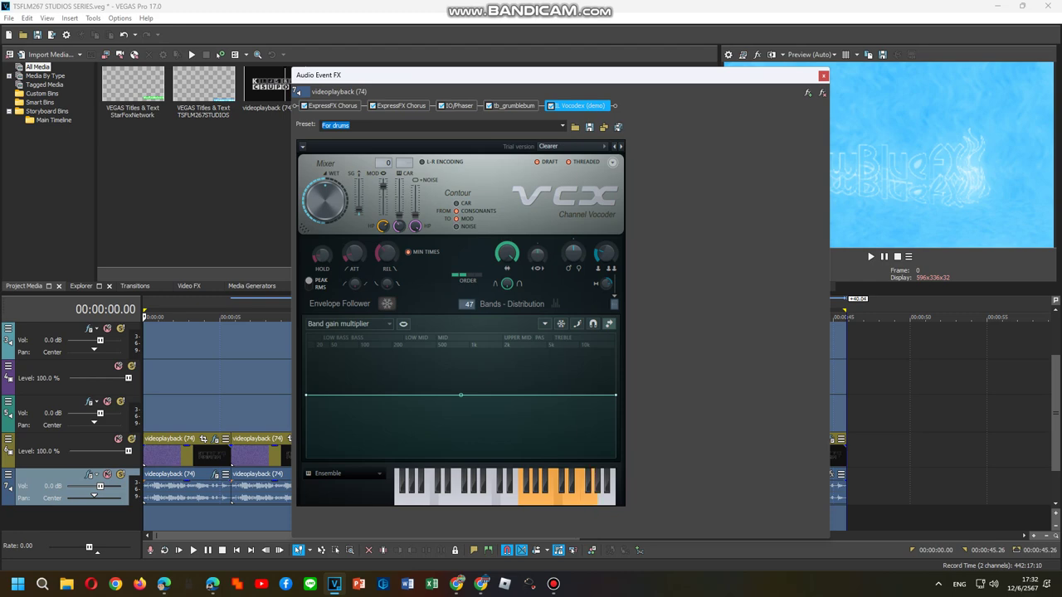
{"action": "left_click", "coordinate": [823, 75]}
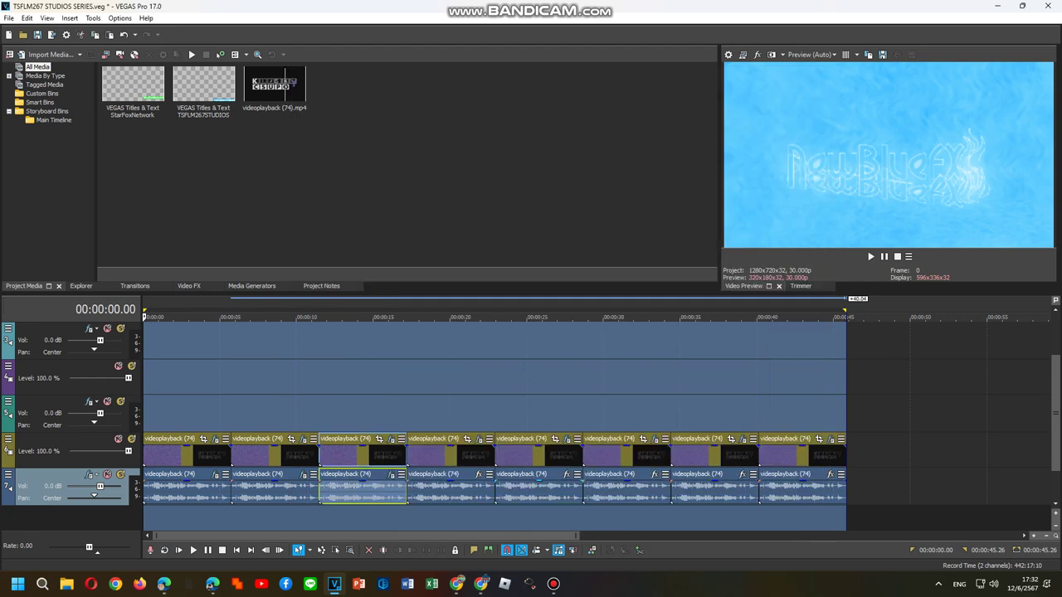
Add the Shinyup S-Z FX package to the fourth audio clip on track 7.
{"action": "right_click", "coordinate": [462, 489]}
{"action": "left_click", "coordinate": [539, 184]}
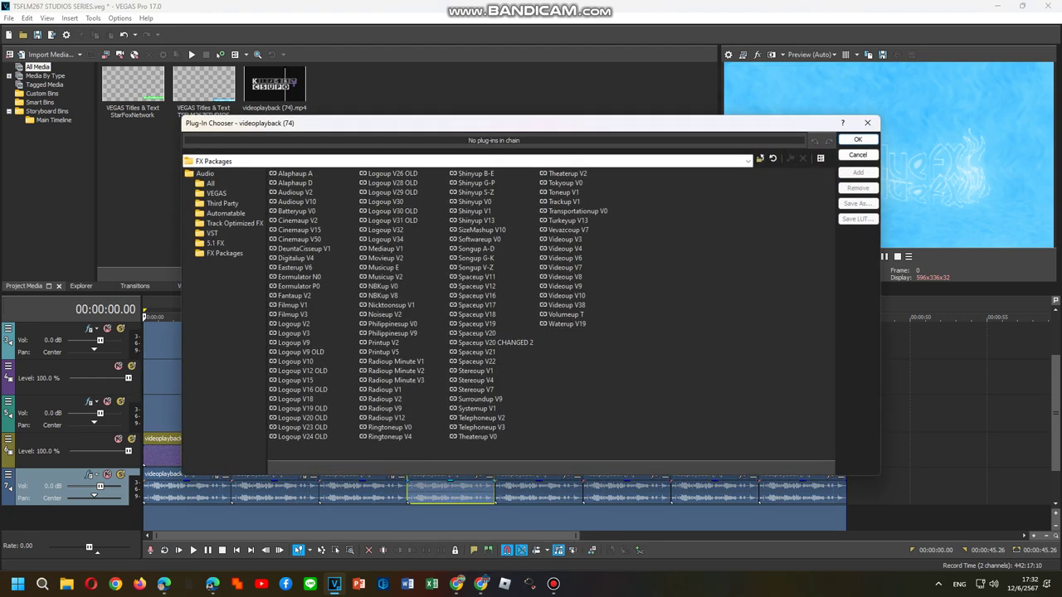
{"action": "double_click", "coordinate": [476, 192]}
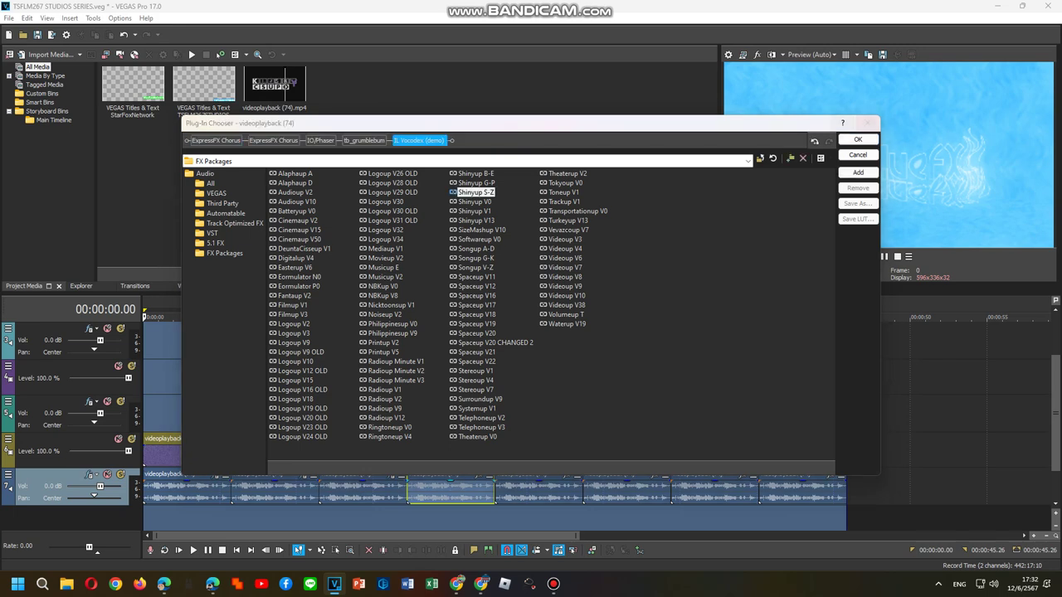
{"action": "left_click", "coordinate": [858, 140]}
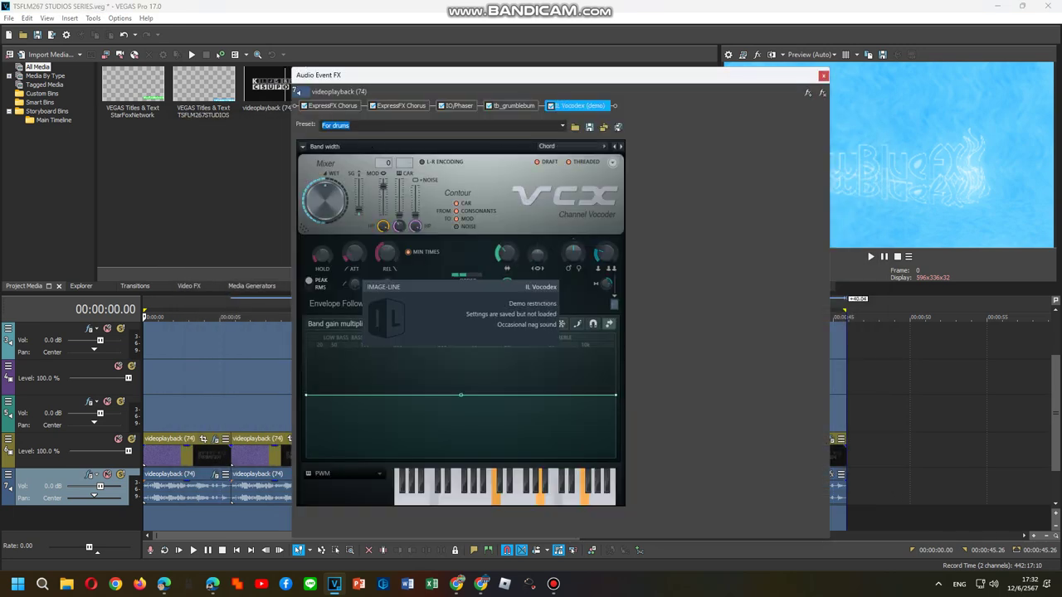
Set the fourth clip's Vocodex carrier tone to Machine 2 and its IO/Phaser patch to 16 Segments.
{"action": "left_click", "coordinate": [345, 473]}
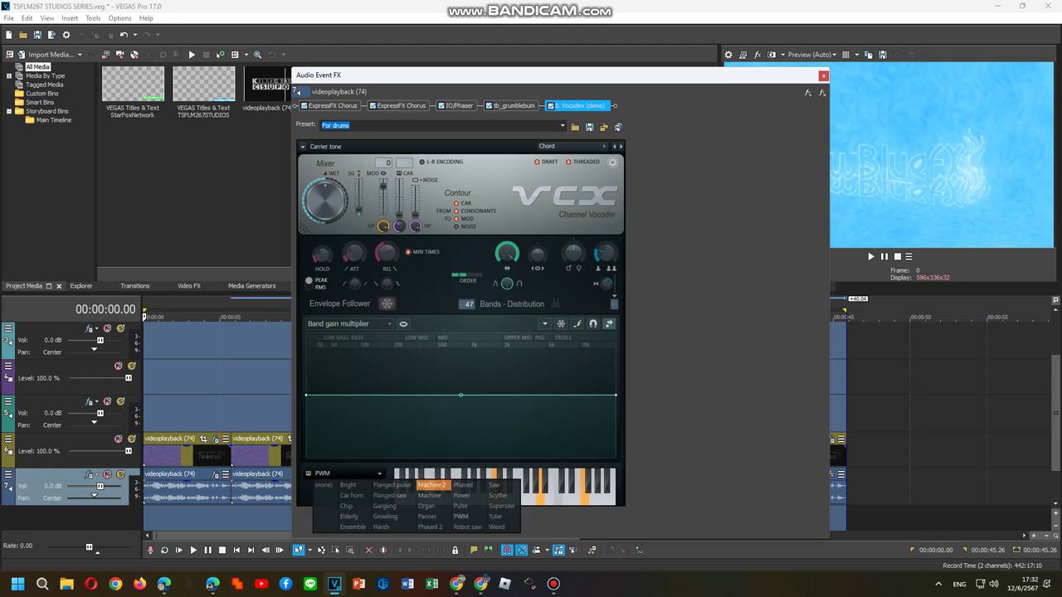
{"action": "left_click", "coordinate": [431, 484]}
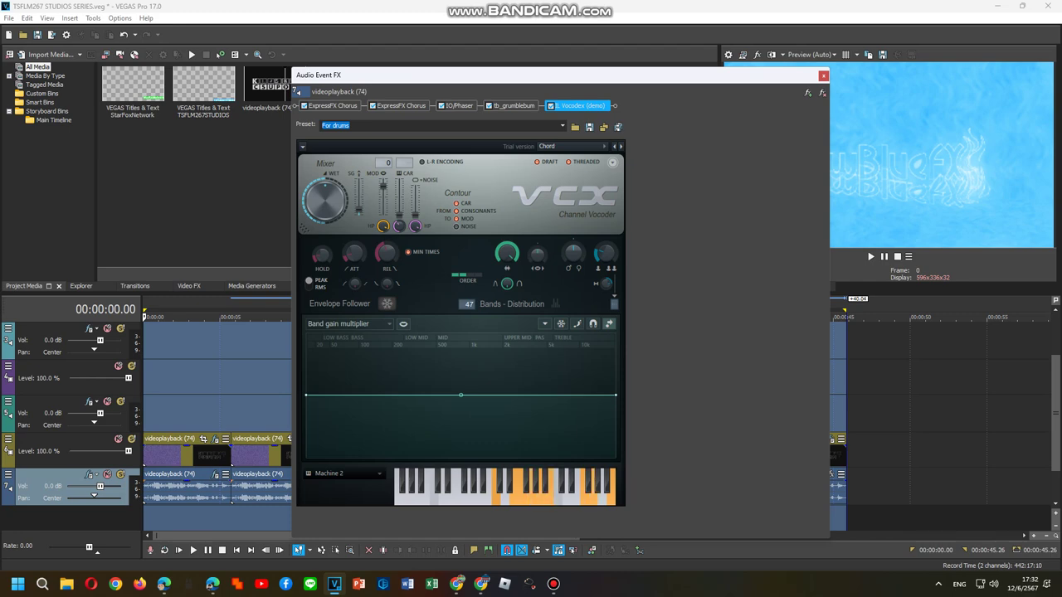
{"action": "left_click", "coordinate": [458, 105]}
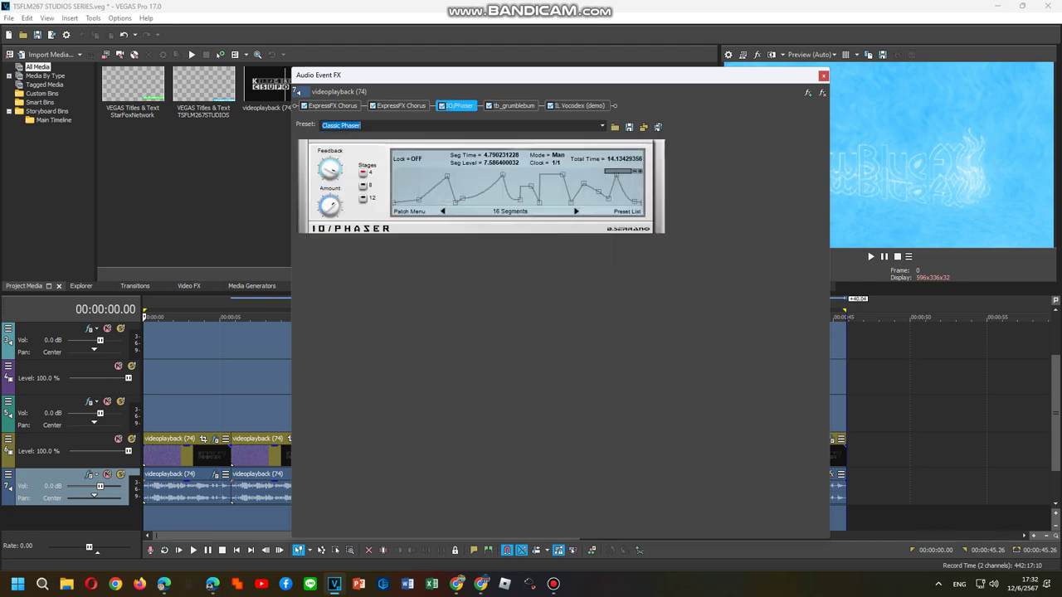
{"action": "key", "text": "Escape"}
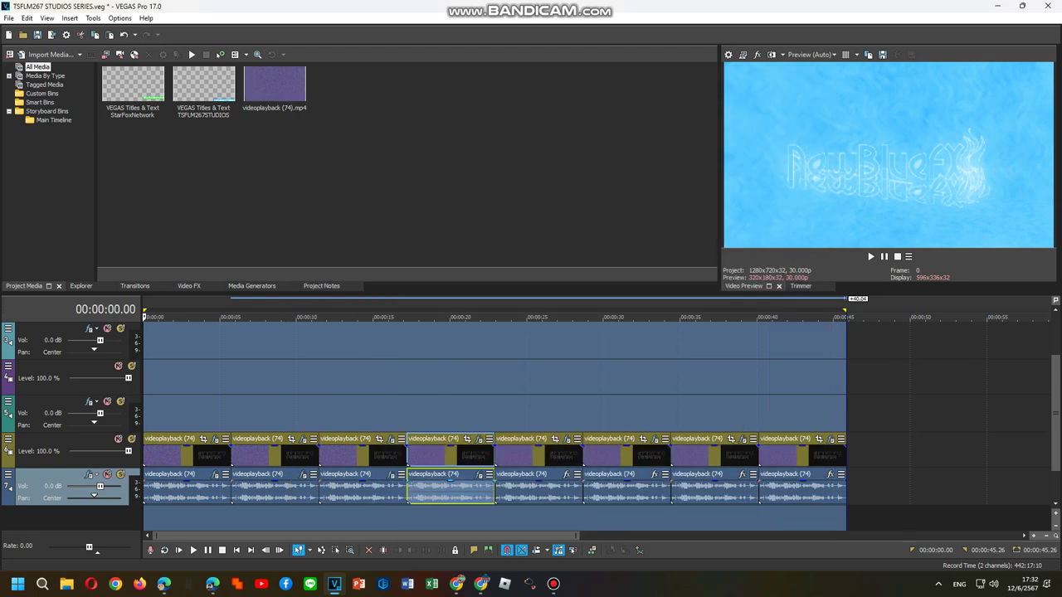
Add the Shinyup S-Z FX package to the fifth audio clip on track 7.
{"action": "left_click", "coordinate": [544, 489]}
{"action": "right_click", "coordinate": [549, 489]}
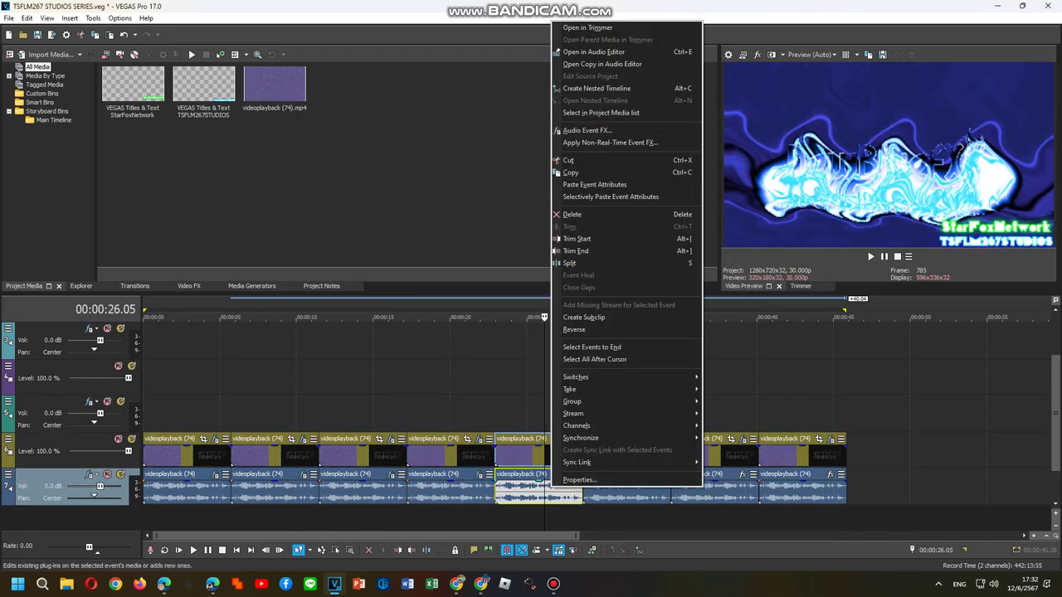
{"action": "left_click", "coordinate": [586, 130]}
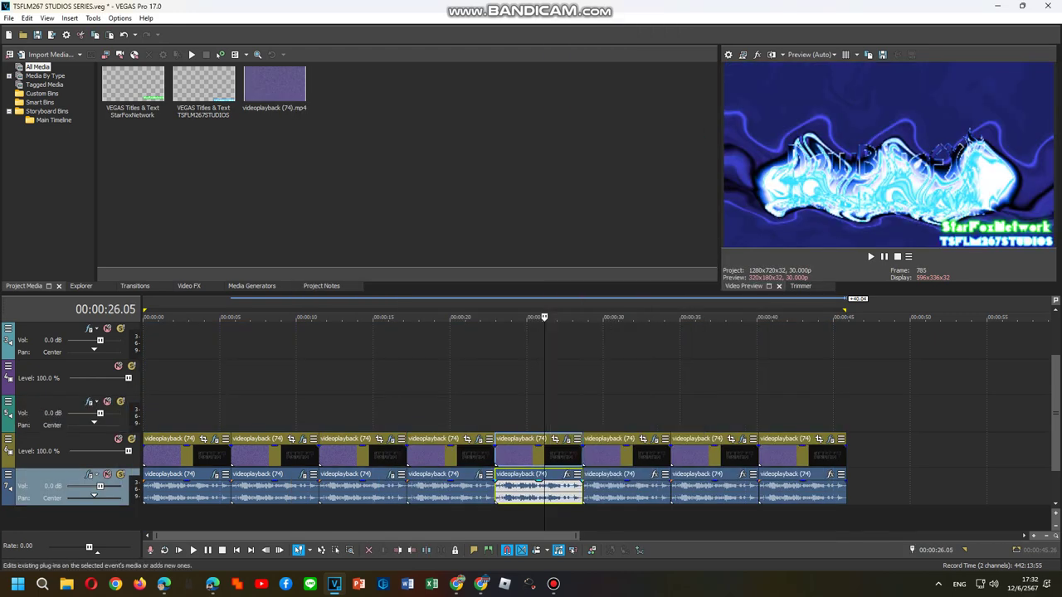
{"action": "double_click", "coordinate": [477, 191]}
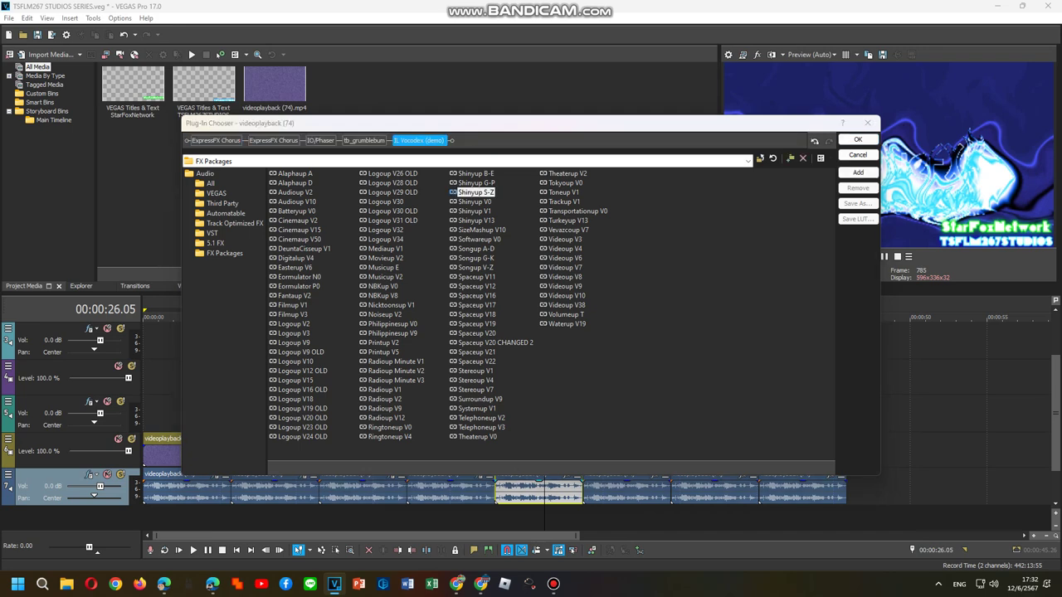
{"action": "left_click", "coordinate": [858, 139]}
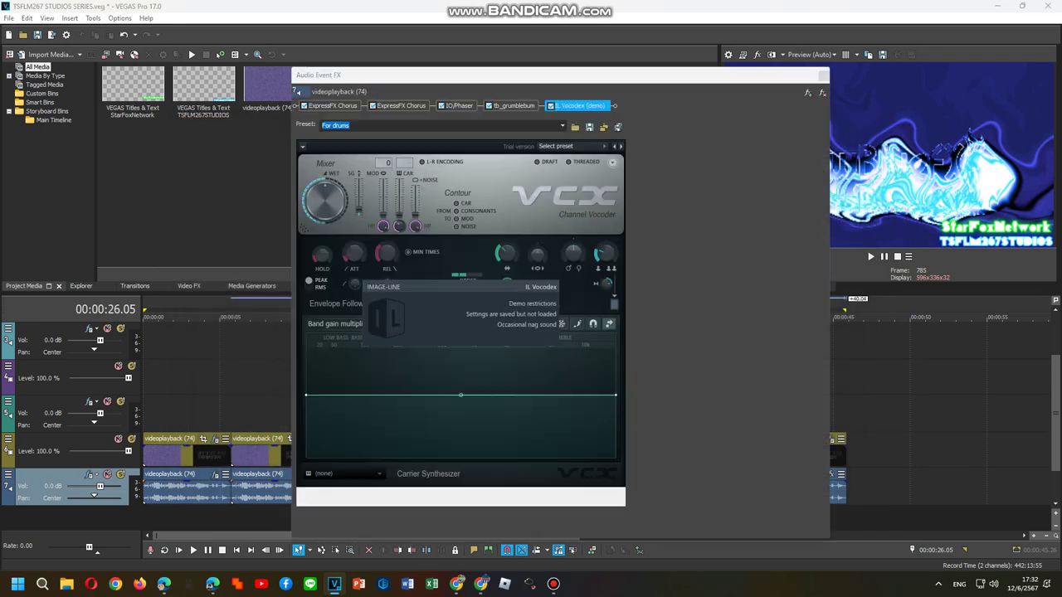
Give the fifth clip the Vocodex preset For drums with the Bright carrier tone and the IO/Phaser preset (Copy 7) init.
{"action": "left_click", "coordinate": [551, 146]}
{"action": "left_click", "coordinate": [572, 272]}
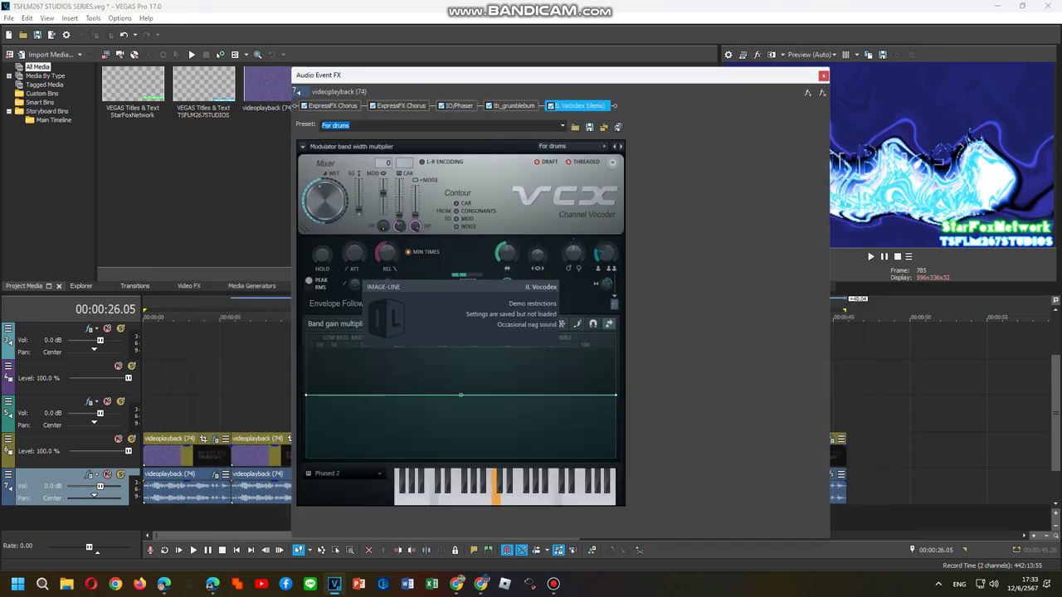
{"action": "left_click", "coordinate": [343, 474]}
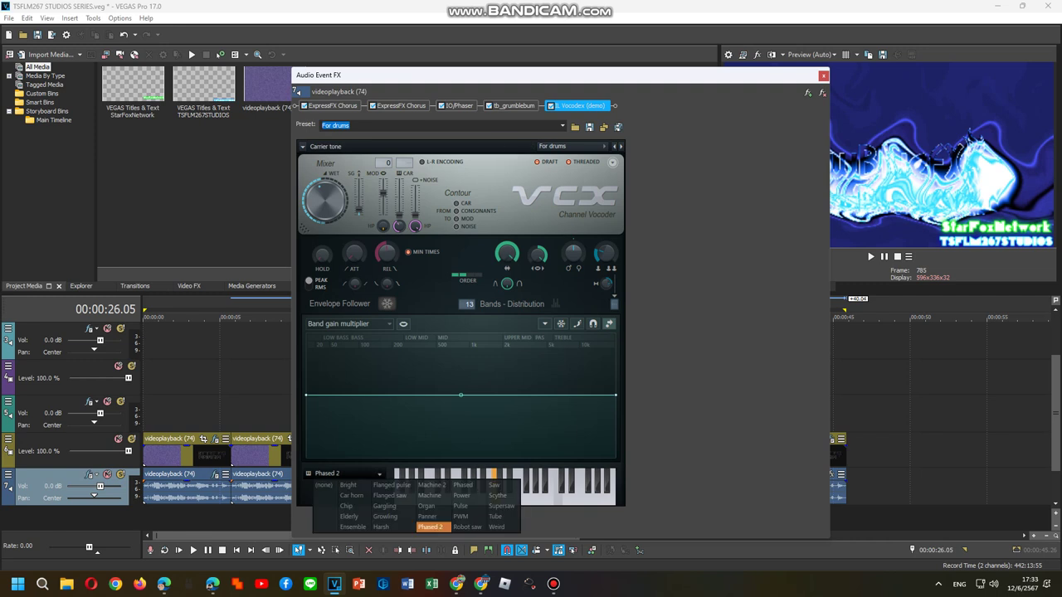
{"action": "left_click", "coordinate": [347, 485]}
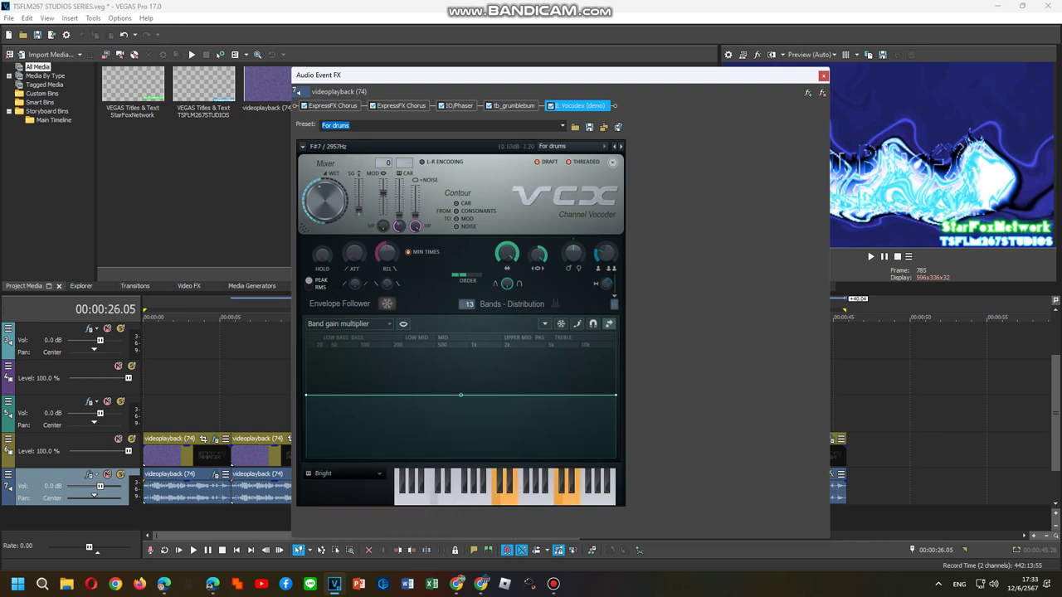
{"action": "left_click", "coordinate": [459, 105]}
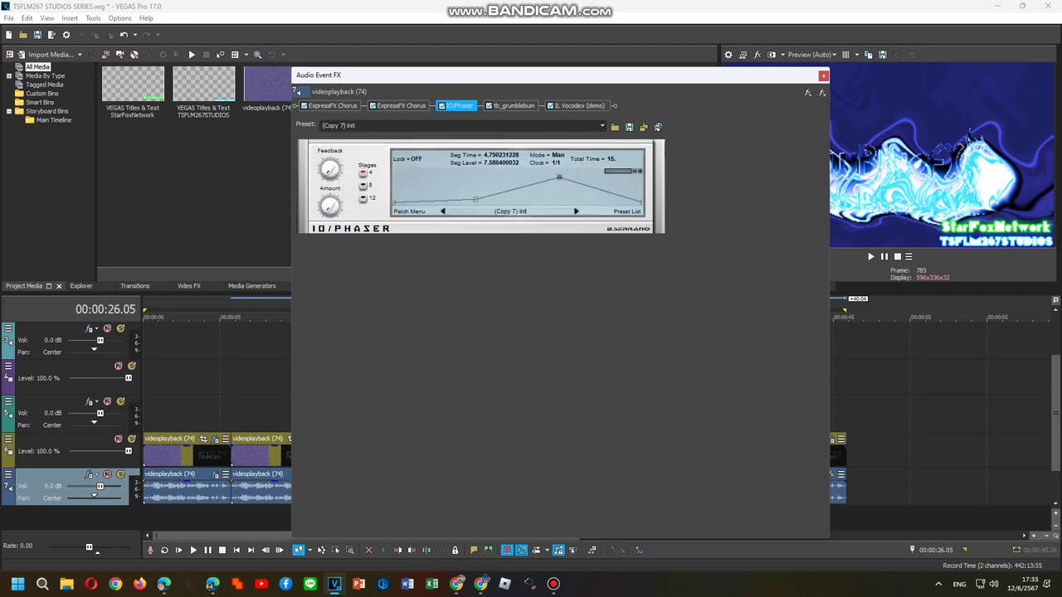
{"action": "left_click", "coordinate": [823, 75]}
Add the Shinyup S-Z FX package to the sixth audio clip on track 7.
{"action": "left_click", "coordinate": [626, 415]}
{"action": "right_click", "coordinate": [627, 452]}
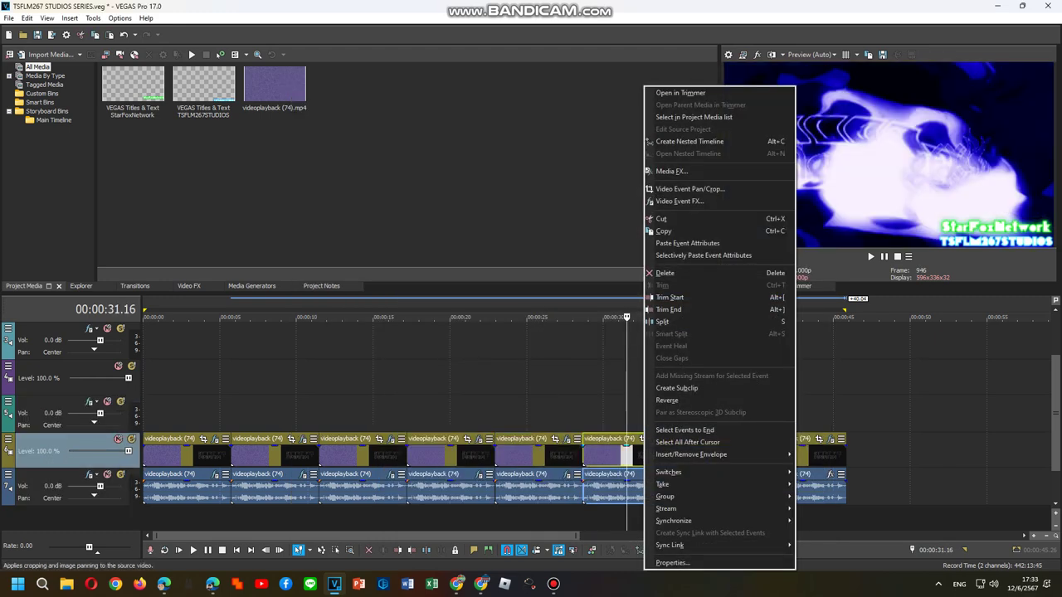
{"action": "right_click", "coordinate": [636, 487]}
{"action": "left_click", "coordinate": [668, 132]}
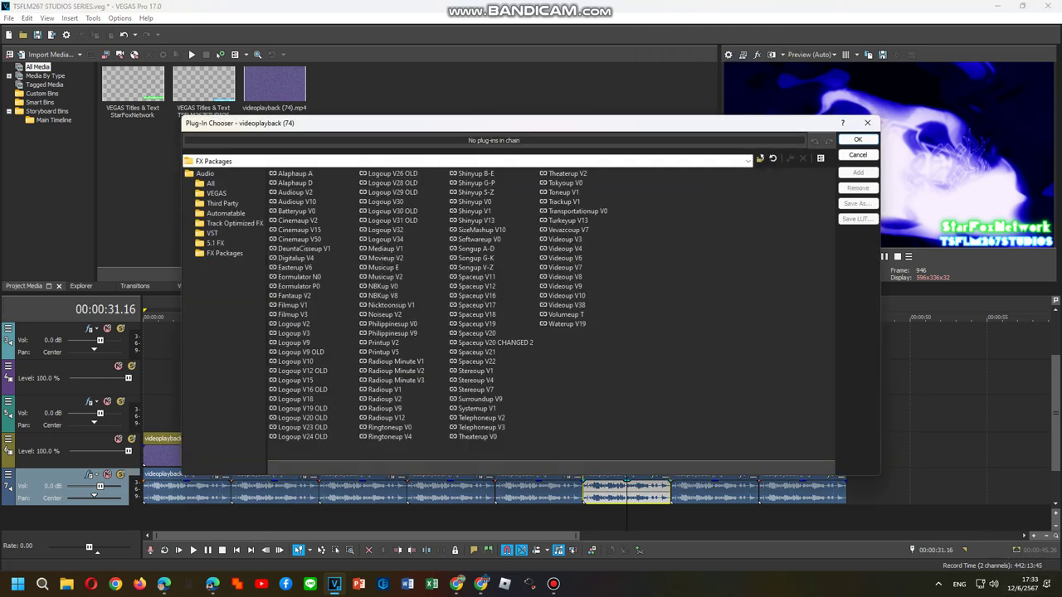
{"action": "double_click", "coordinate": [476, 191]}
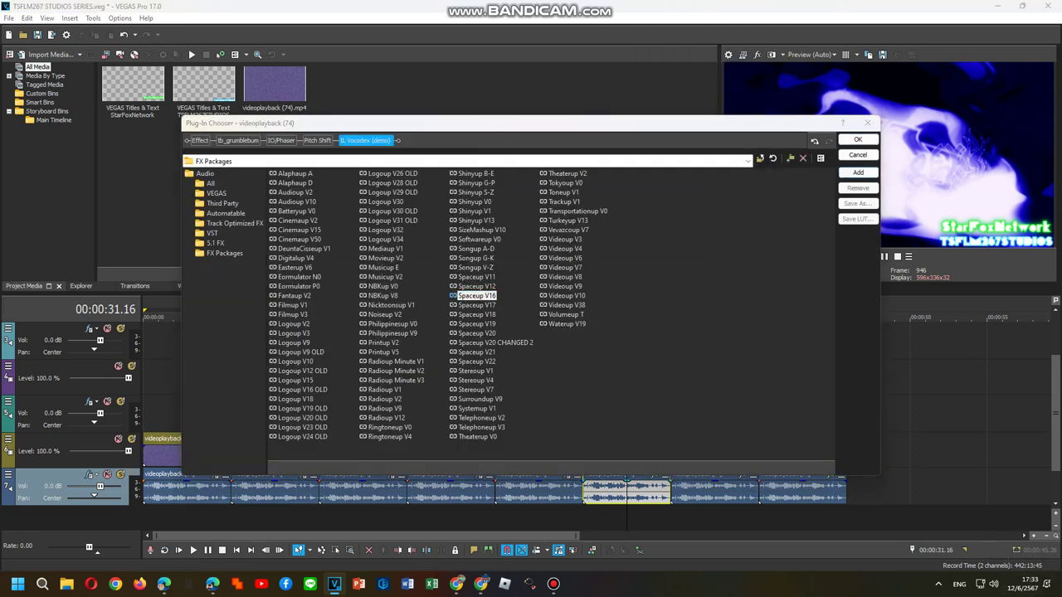
{"action": "left_click", "coordinate": [858, 139]}
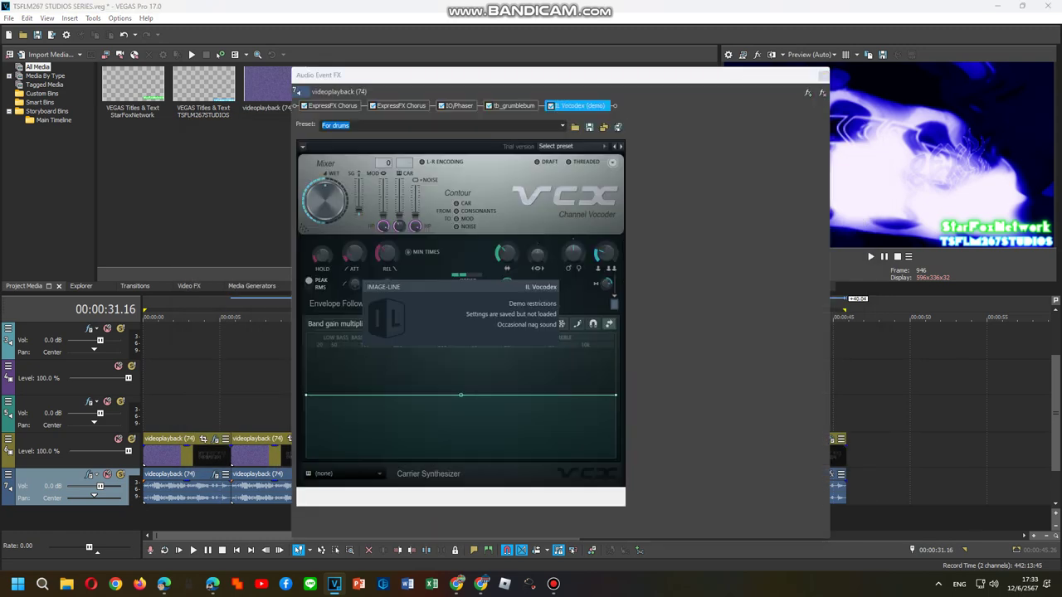
Set the sixth clip's Vocodex preset to For drums 2 and close its effects window.
{"action": "left_click", "coordinate": [572, 146]}
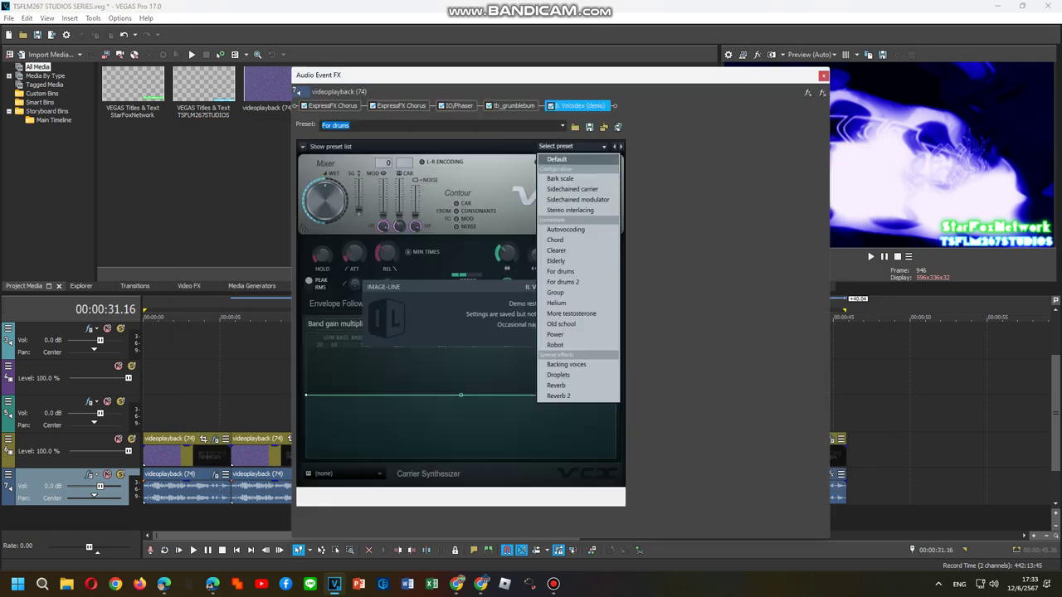
{"action": "left_click", "coordinate": [562, 282]}
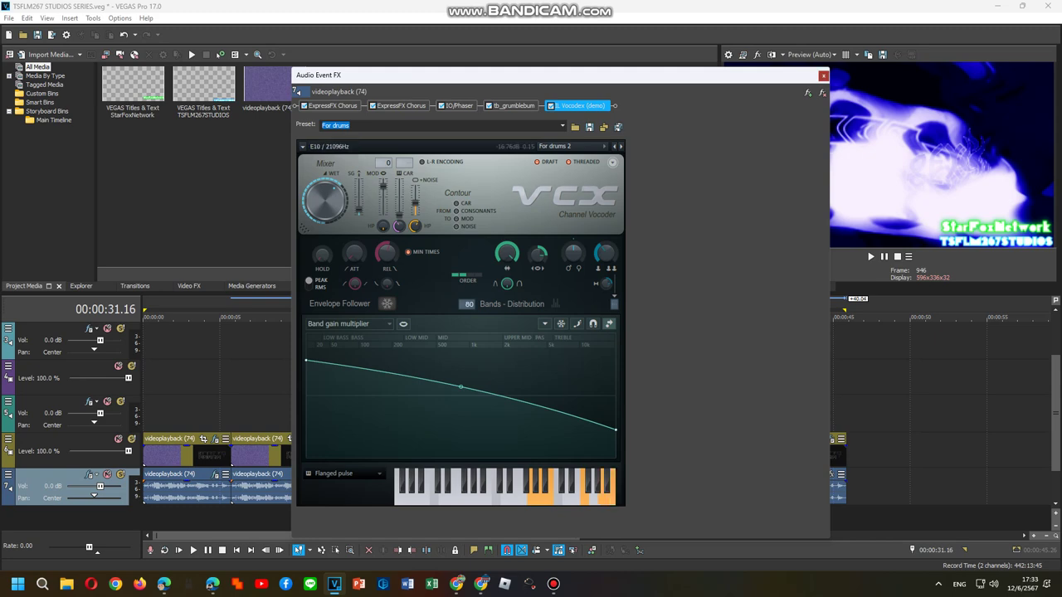
{"action": "left_click", "coordinate": [823, 75]}
Add the Shinyup S-Z FX package to the seventh audio clip on track 7.
{"action": "right_click", "coordinate": [696, 490]}
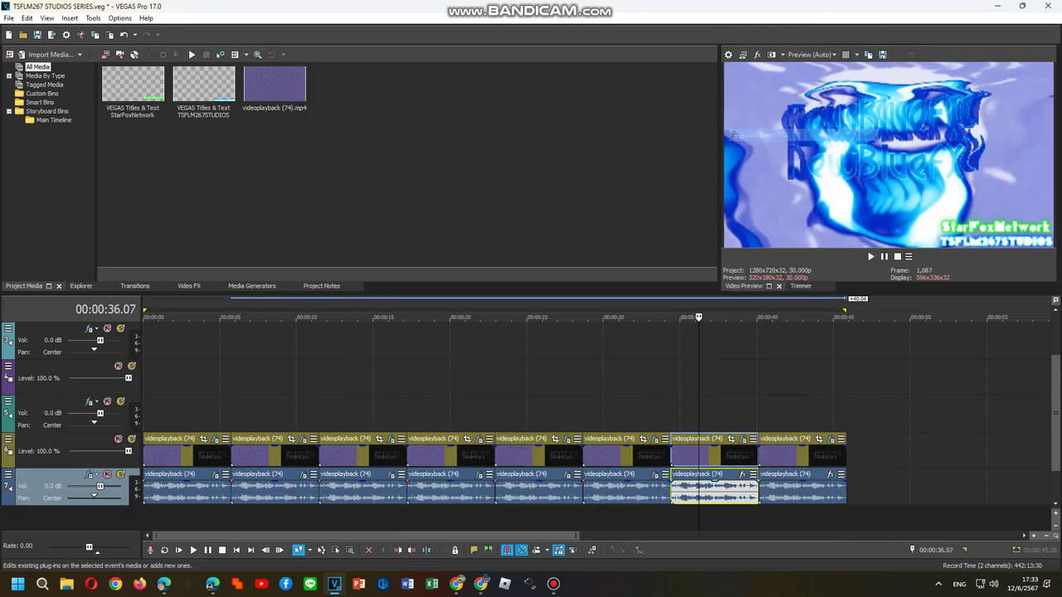
{"action": "key", "text": "Escape"}
{"action": "left_click", "coordinate": [742, 474]}
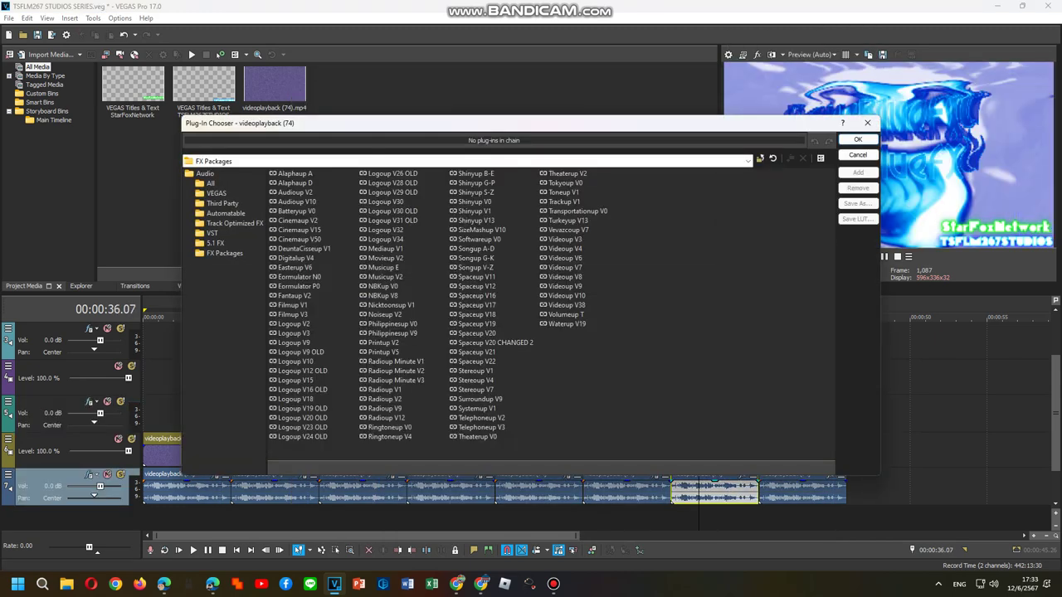
{"action": "double_click", "coordinate": [473, 191]}
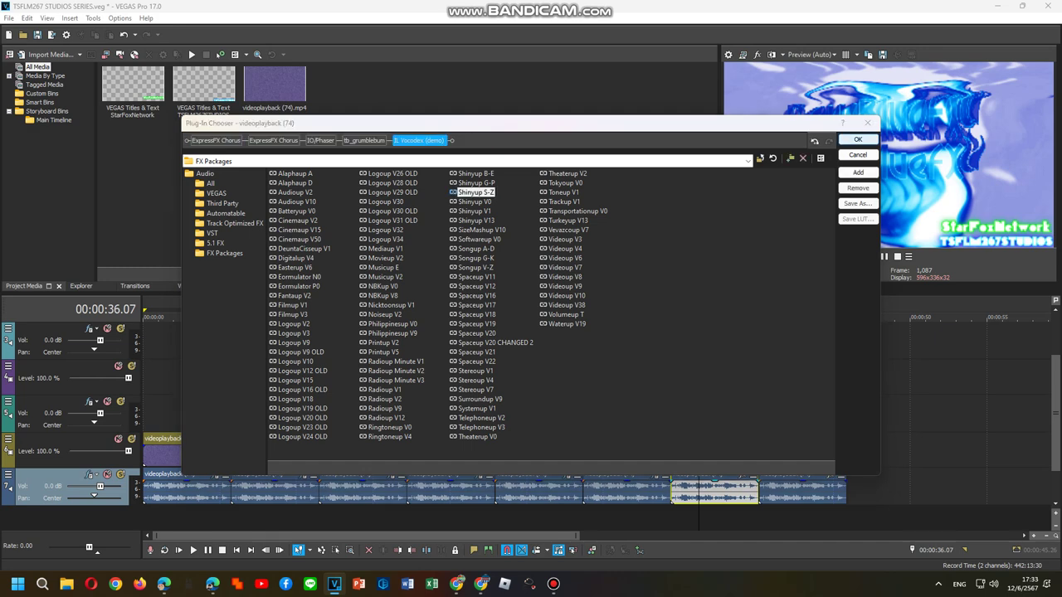
{"action": "left_click", "coordinate": [858, 140]}
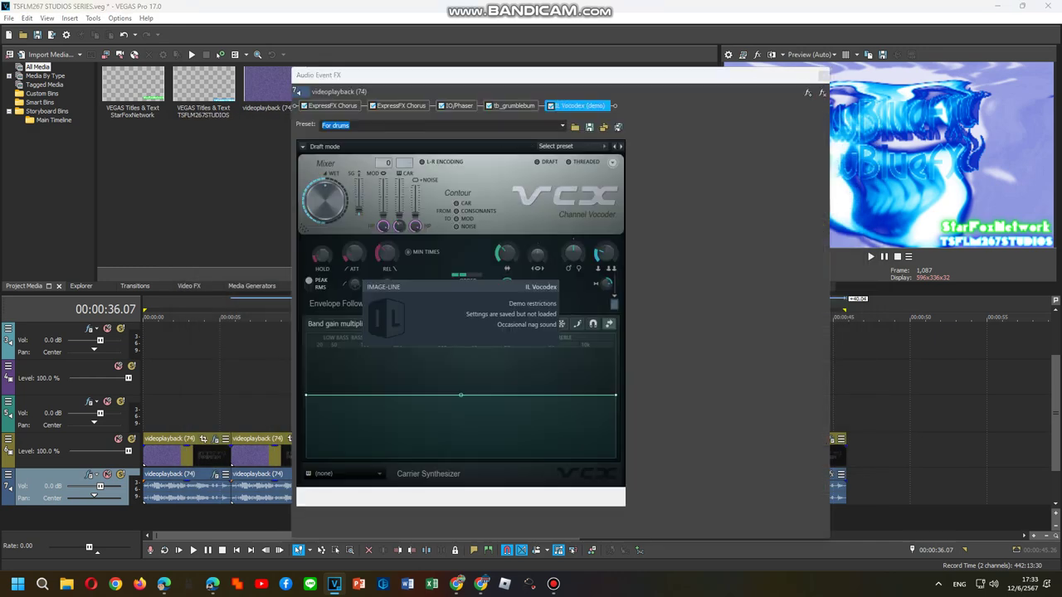
Set the seventh clip's Vocodex preset to Old school and choose a different IO/Phaser preset for it.
{"action": "left_click", "coordinate": [603, 146]}
{"action": "key", "text": "Escape"}
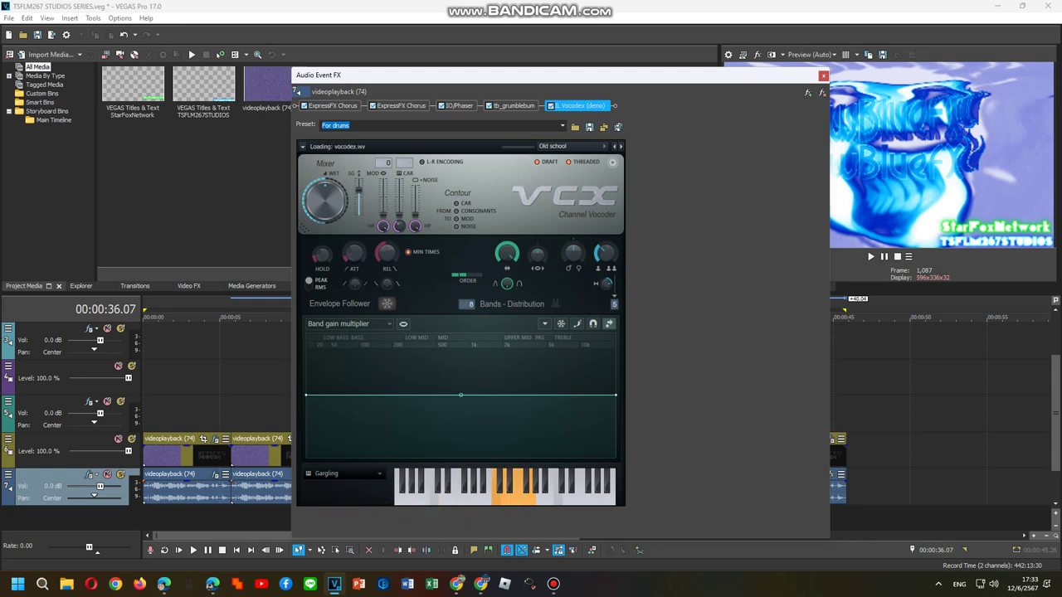
{"action": "left_click", "coordinate": [459, 105]}
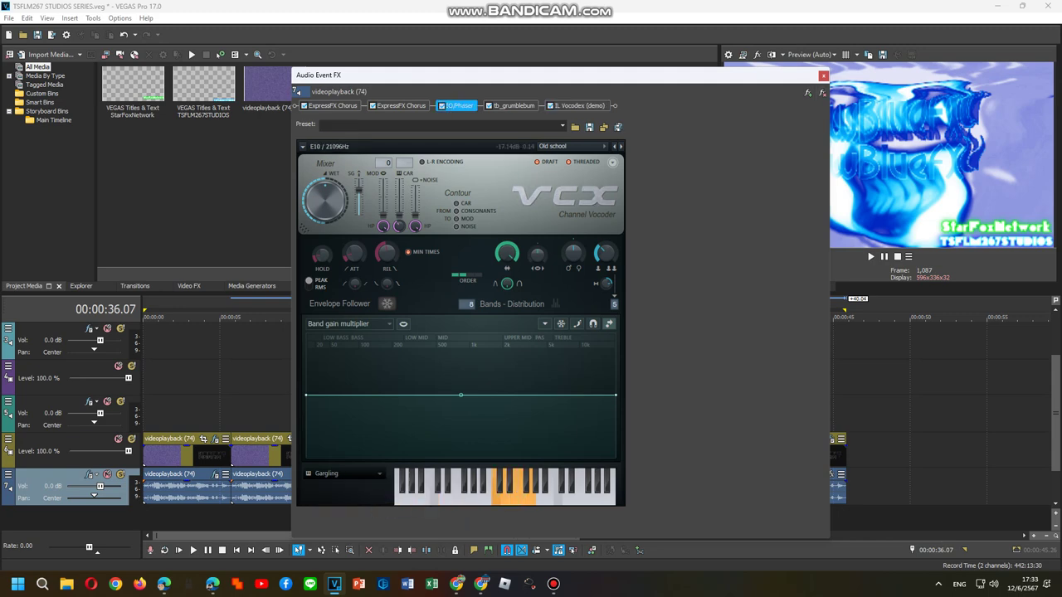
{"action": "key", "text": "alt+Down"}
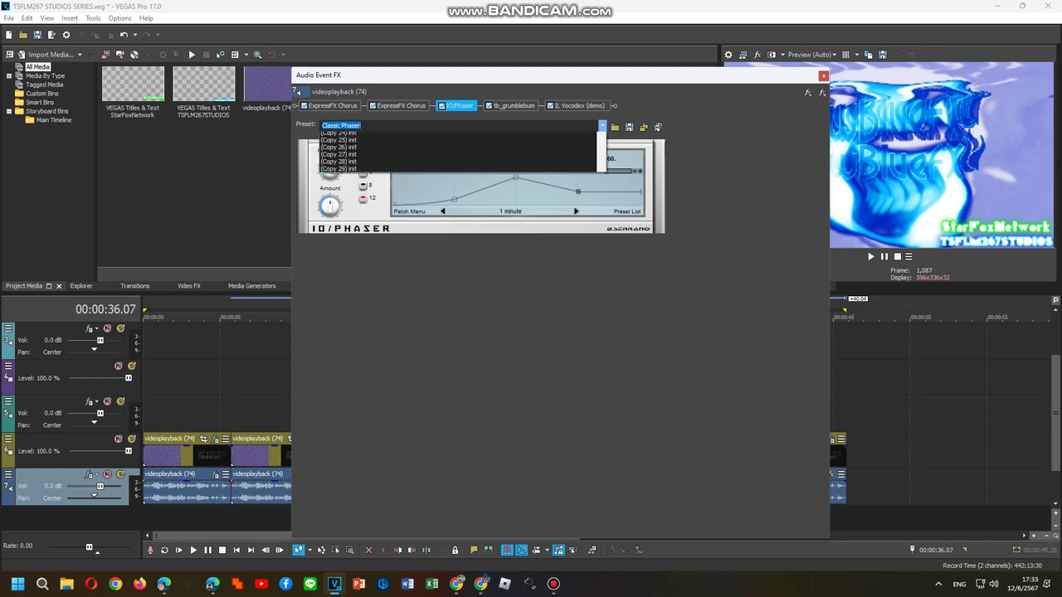
{"action": "key", "text": "Up"}
{"action": "key", "text": "Return"}
{"action": "key", "text": "Escape"}
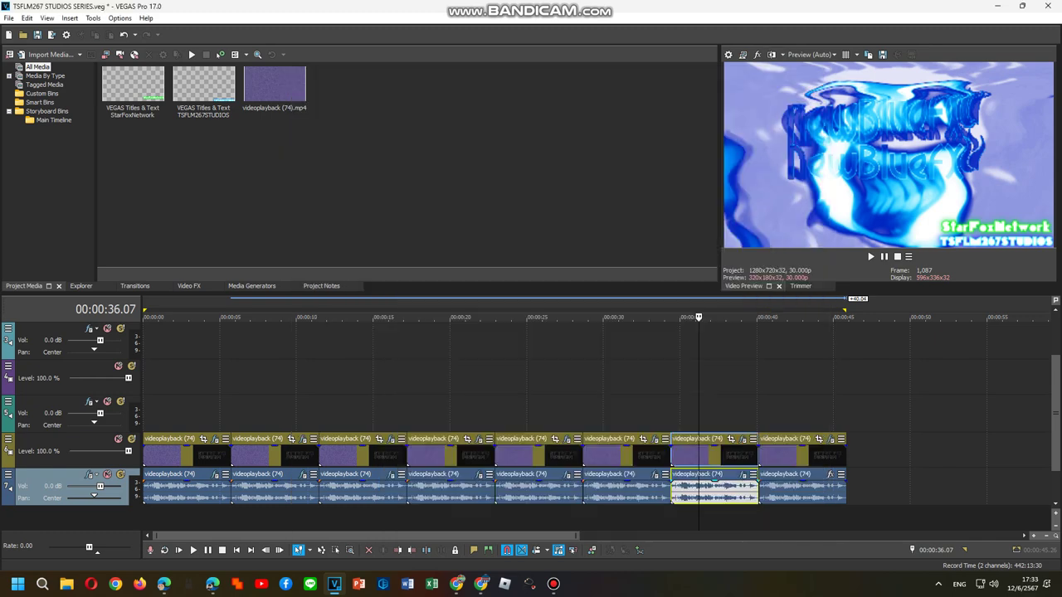
Add the Shinyup S-Z FX package to the eighth audio clip on track 7.
{"action": "right_click", "coordinate": [794, 488]}
{"action": "left_click", "coordinate": [830, 194]}
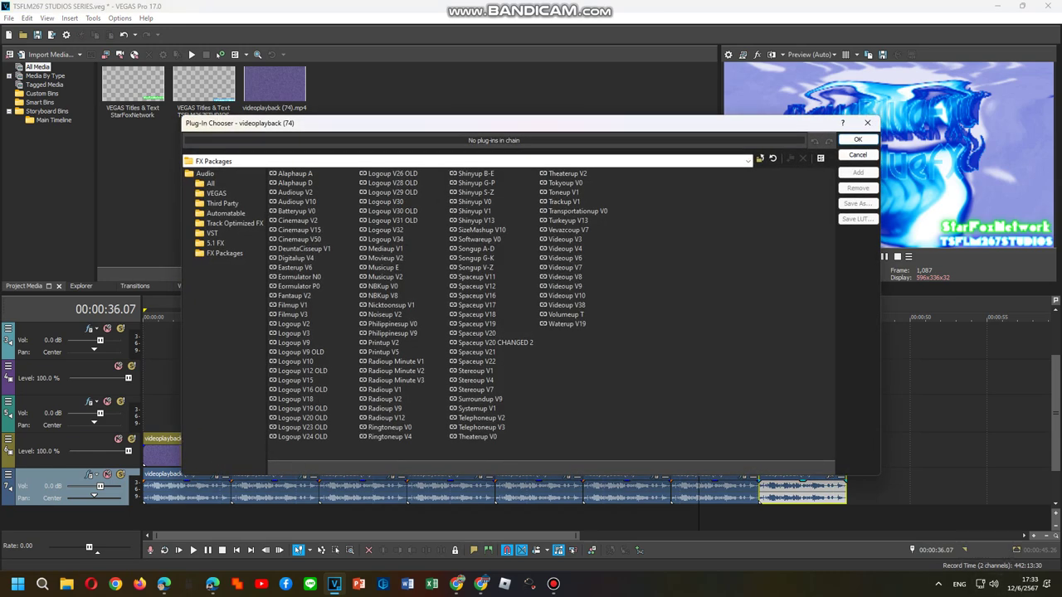
{"action": "double_click", "coordinate": [474, 191]}
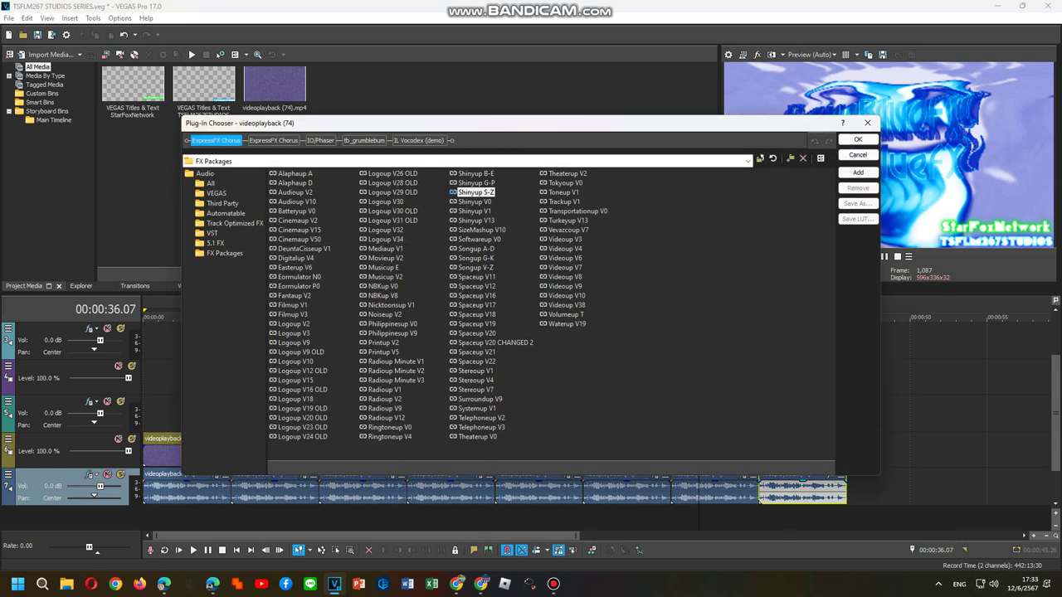
{"action": "key", "text": "Return"}
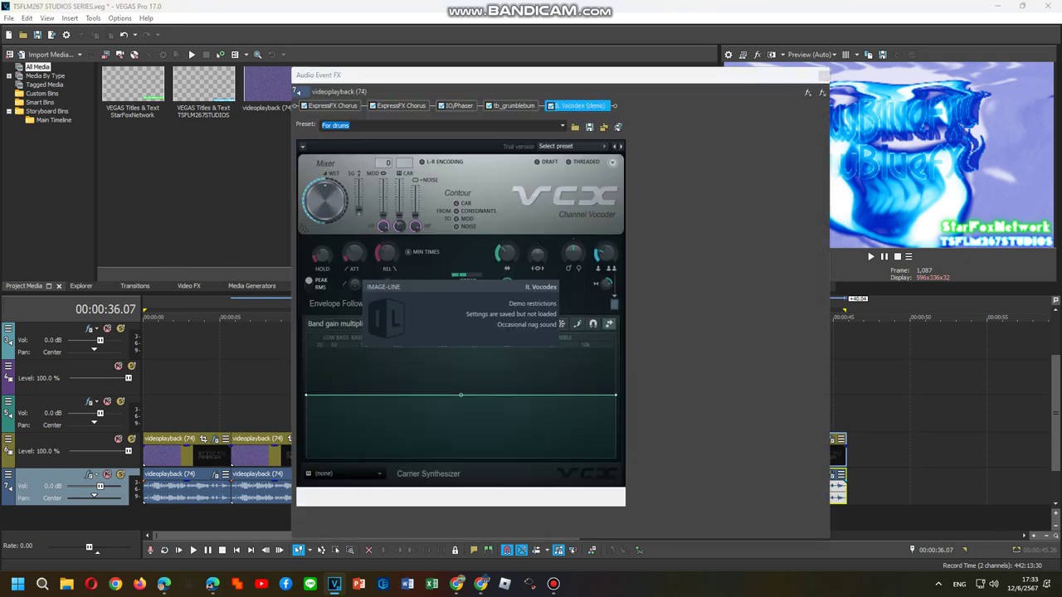
Set the eighth clip's Vocodex preset to More testosterone and its IO/Phaser preset to 16 Segments.
{"action": "left_click", "coordinate": [569, 145]}
{"action": "left_click", "coordinate": [569, 146]}
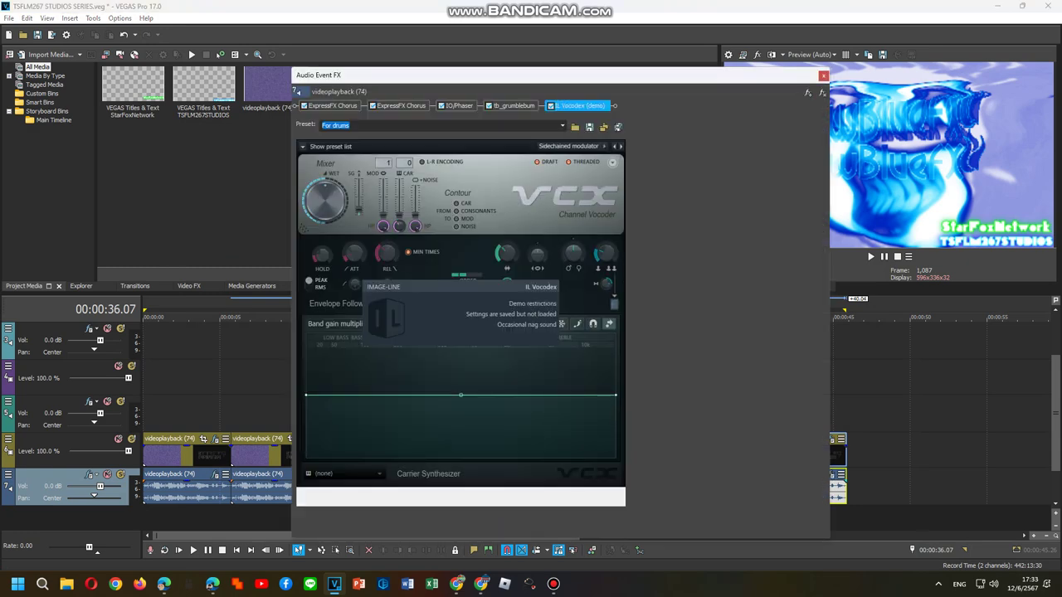
{"action": "left_click", "coordinate": [569, 146]}
{"action": "left_click", "coordinate": [571, 314]}
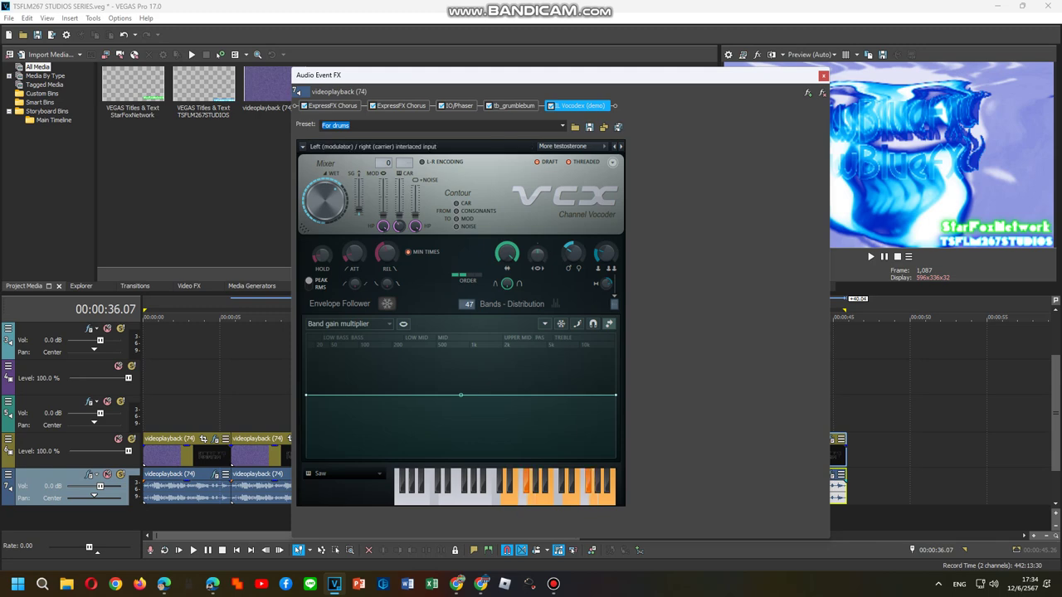
{"action": "left_click", "coordinate": [459, 105]}
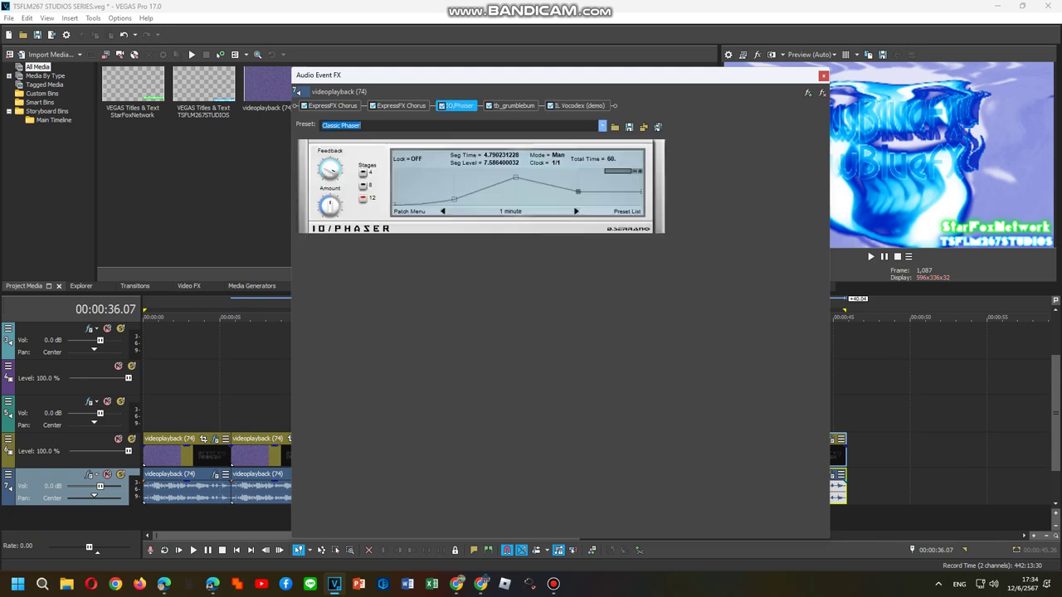
{"action": "left_click", "coordinate": [602, 125]}
{"action": "left_click", "coordinate": [356, 145]}
{"action": "left_click", "coordinate": [515, 105]}
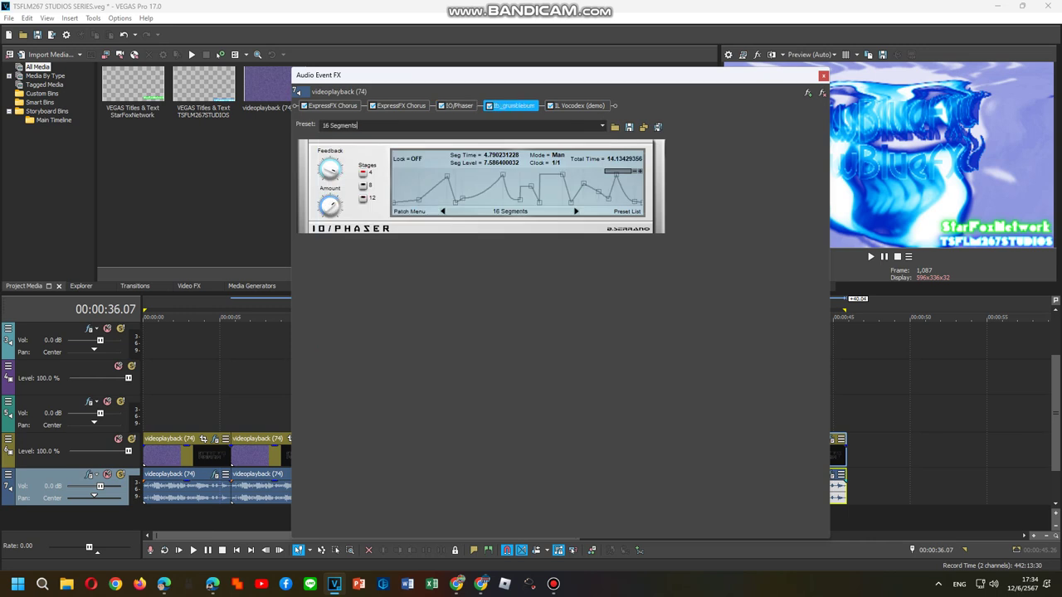
{"action": "left_click_drag", "start_coordinate": [514, 106], "coordinate": [396, 106]}
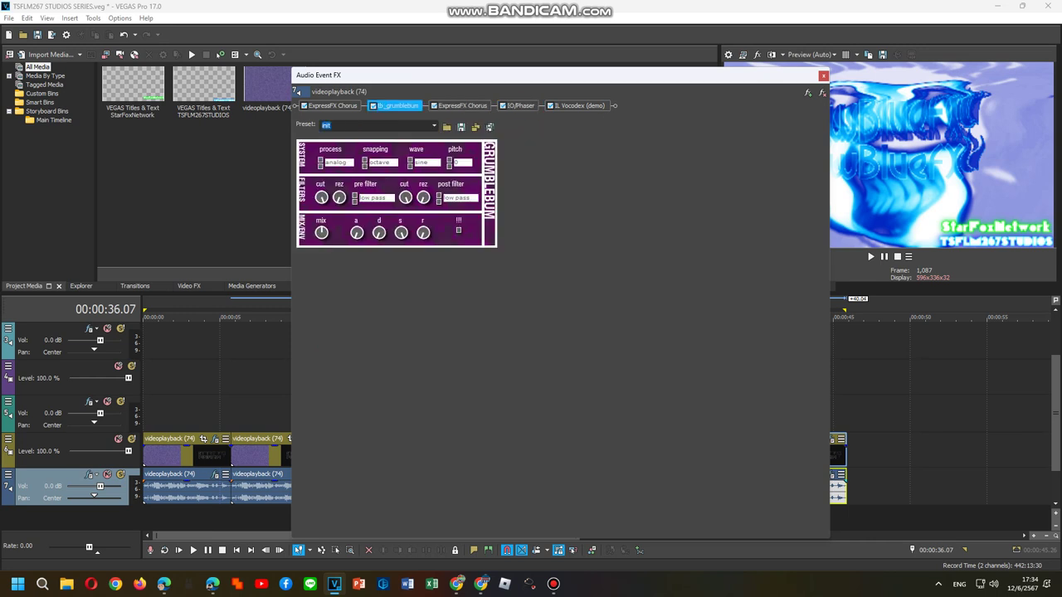
{"action": "left_click_drag", "start_coordinate": [461, 105], "coordinate": [396, 106]}
Change the process setting of the eighth clip's tb_grumblebum effect and close the effects window.
{"action": "left_click", "coordinate": [514, 105]}
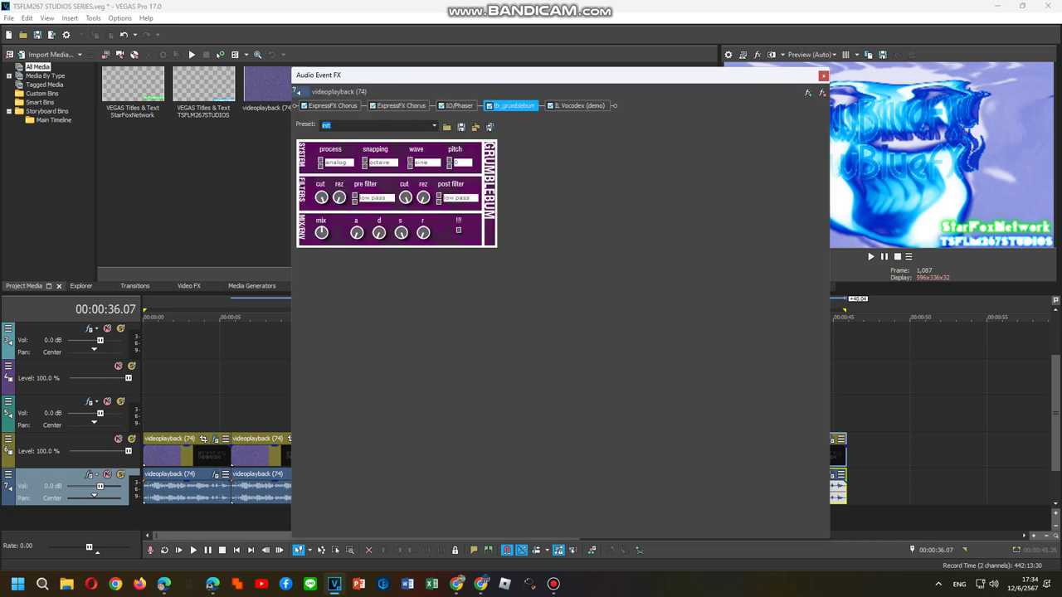
{"action": "left_click", "coordinate": [336, 162]}
{"action": "left_click", "coordinate": [336, 176]}
{"action": "key", "text": "Escape"}
Examine the Glow and Gradient Map settings of the first video clip on track 6.
{"action": "right_click", "coordinate": [194, 452]}
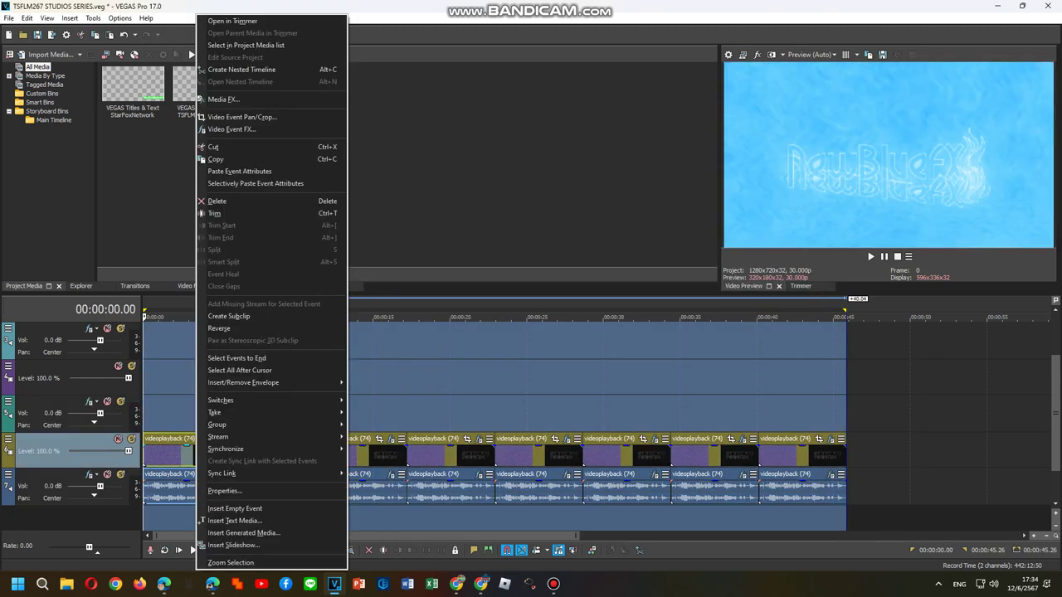
{"action": "left_click", "coordinate": [217, 129]}
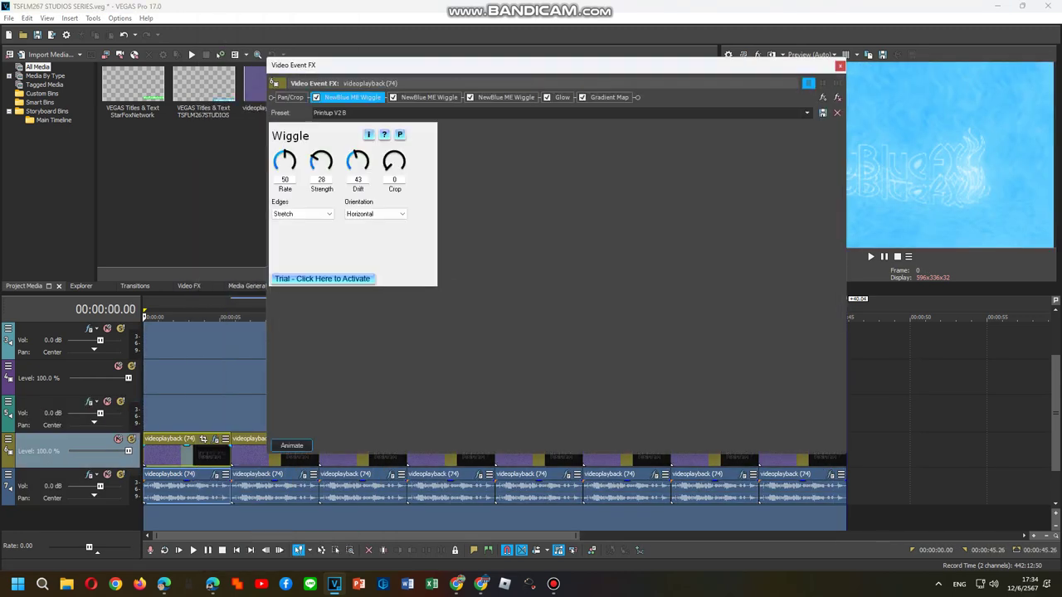
{"action": "left_click", "coordinate": [609, 97]}
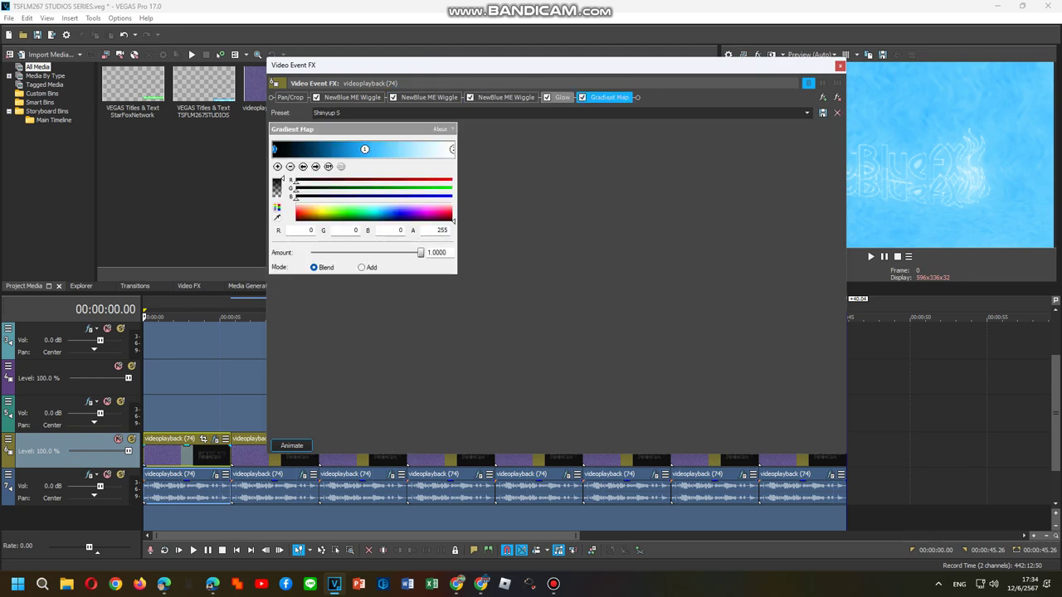
{"action": "left_click", "coordinate": [562, 97]}
{"action": "left_click", "coordinate": [609, 97]}
Examine the video effect settings of the second, third and fourth clips on track 6, including their Gradient Map colours.
{"action": "right_click", "coordinate": [256, 452]}
{"action": "left_click", "coordinate": [332, 130]}
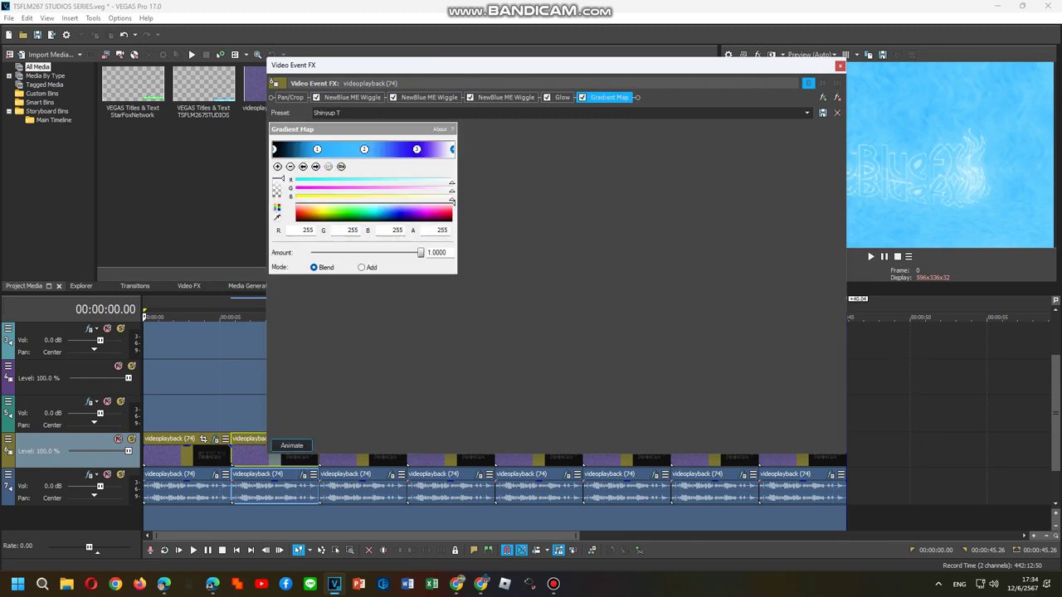
{"action": "right_click", "coordinate": [367, 458]}
{"action": "left_click", "coordinate": [398, 114]}
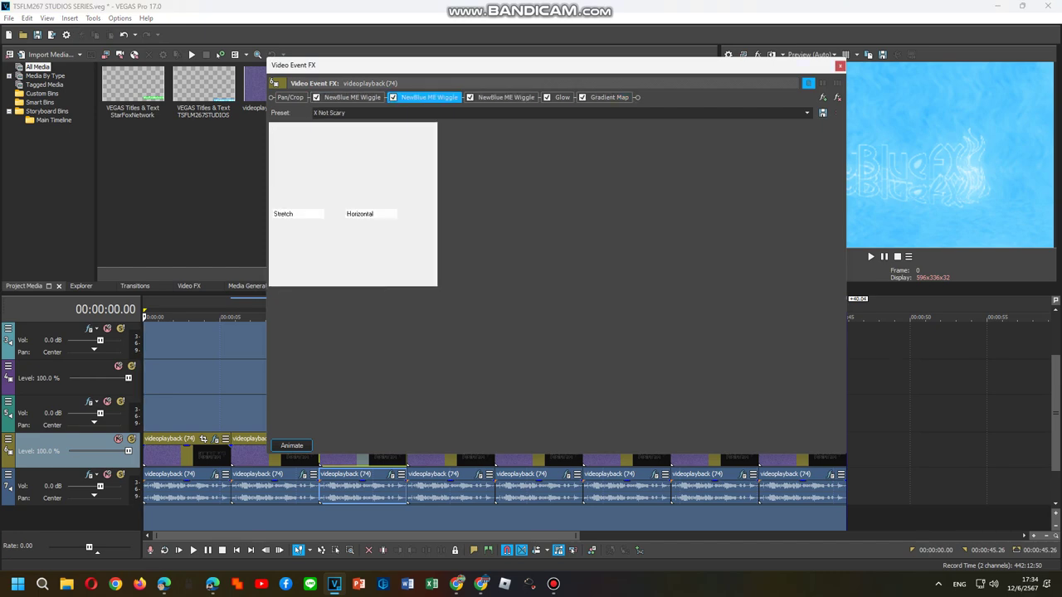
{"action": "left_click", "coordinate": [439, 459]}
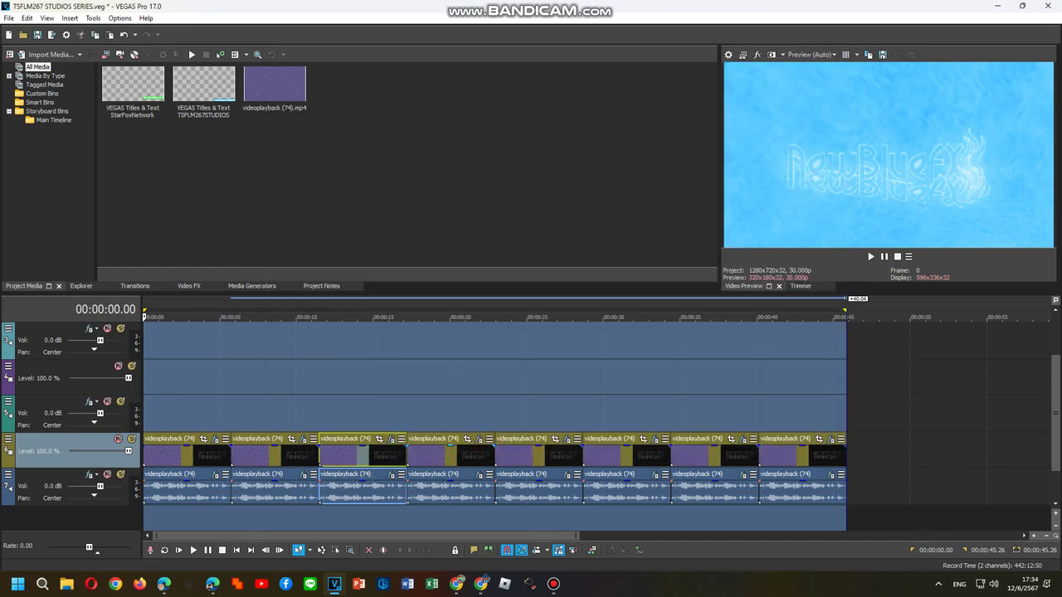
{"action": "right_click", "coordinate": [440, 459]}
{"action": "left_click", "coordinate": [498, 129]}
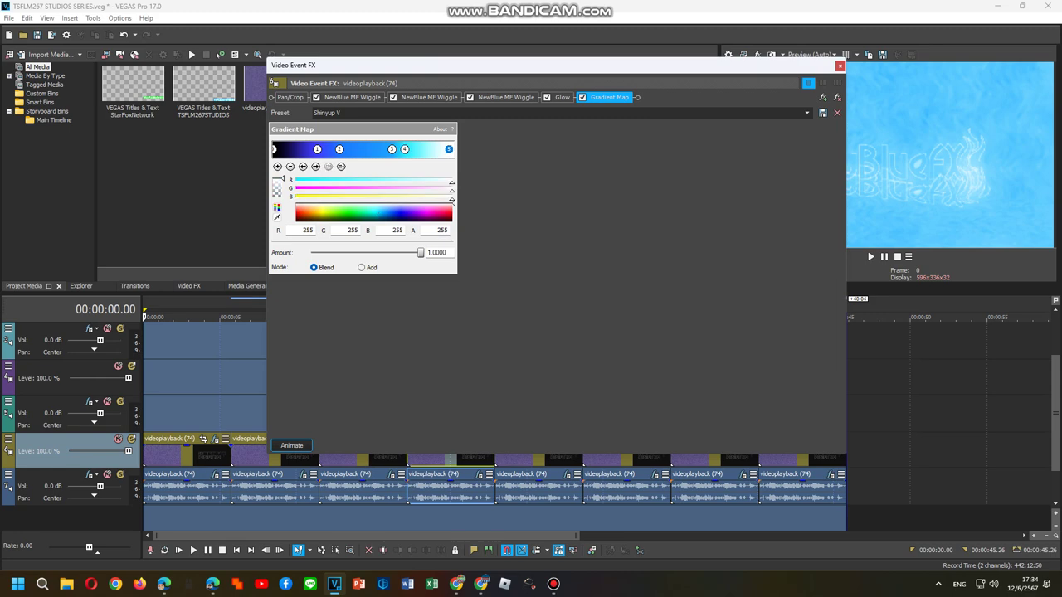
Examine the video effect settings of the fifth to eighth clips on track 6, including Glow and Gradient Map.
{"action": "left_click", "coordinate": [498, 458]}
{"action": "right_click", "coordinate": [498, 459]}
{"action": "left_click", "coordinate": [555, 129]}
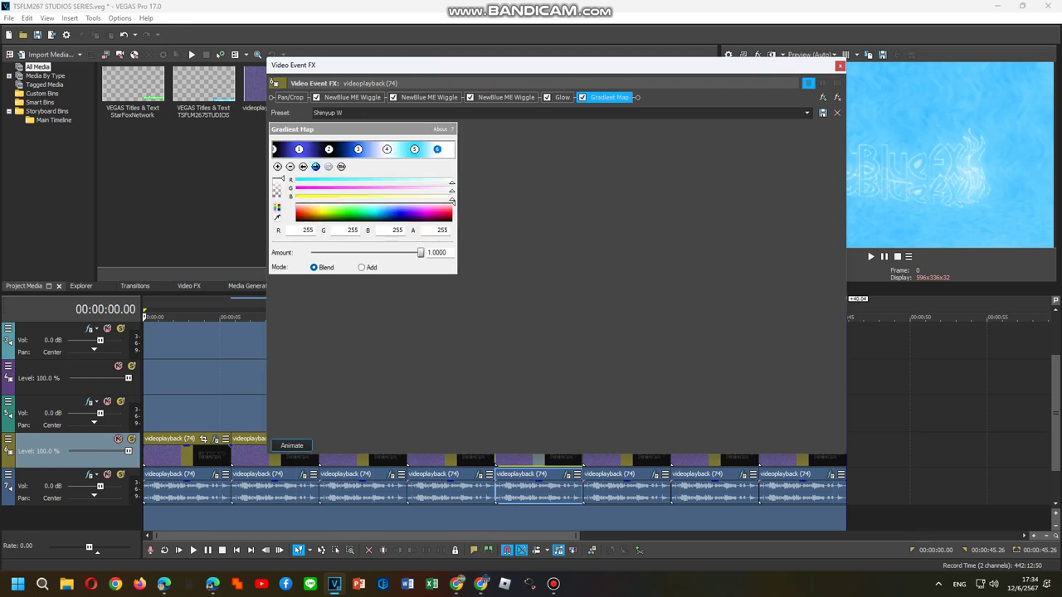
{"action": "right_click", "coordinate": [634, 459]}
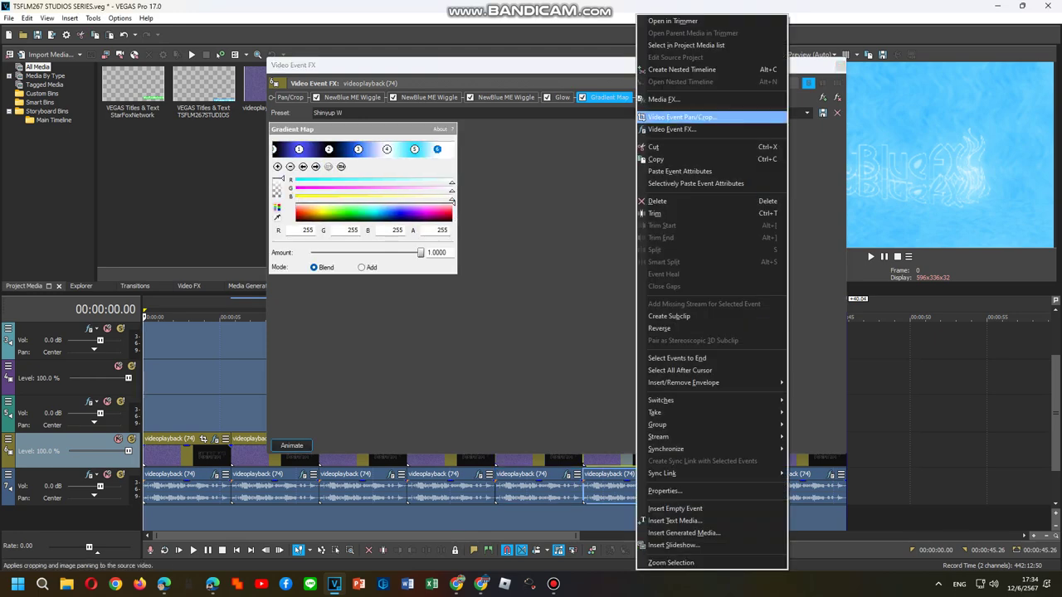
{"action": "left_click", "coordinate": [680, 117]}
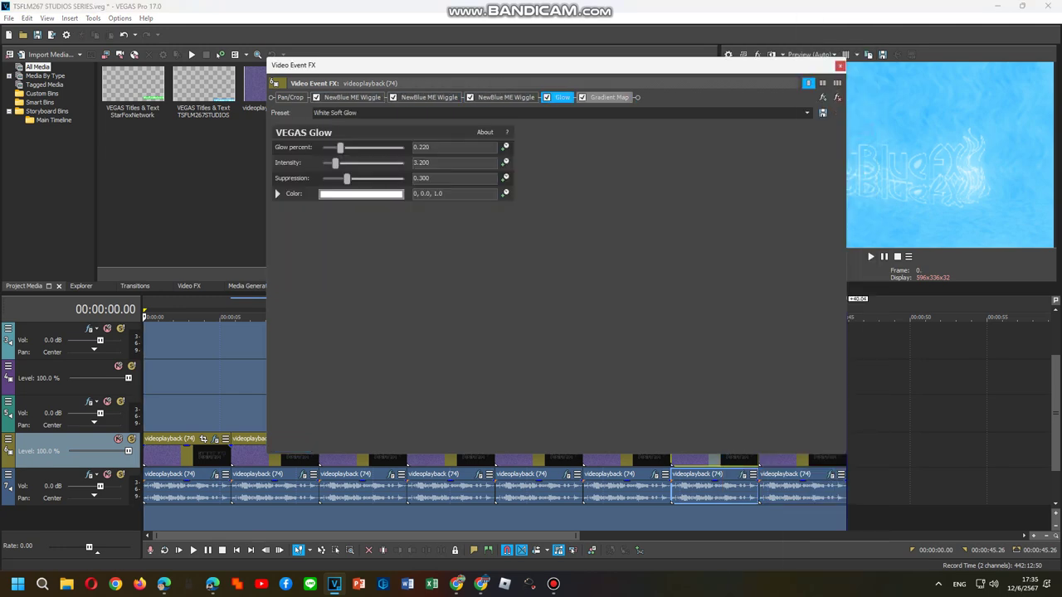
{"action": "left_click", "coordinate": [429, 148]}
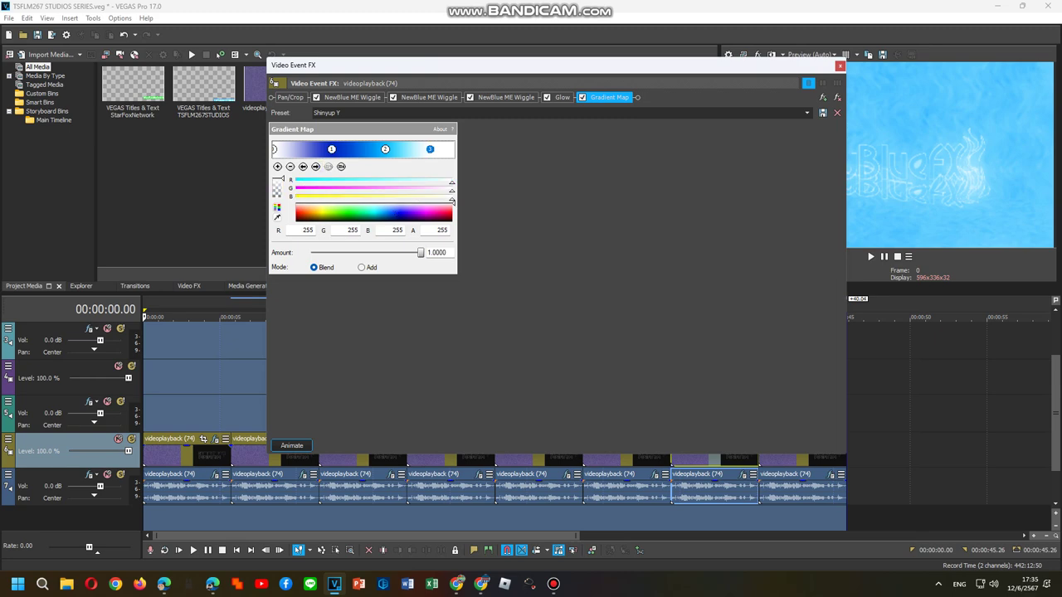
{"action": "right_click", "coordinate": [800, 485]}
{"action": "left_click", "coordinate": [800, 485]}
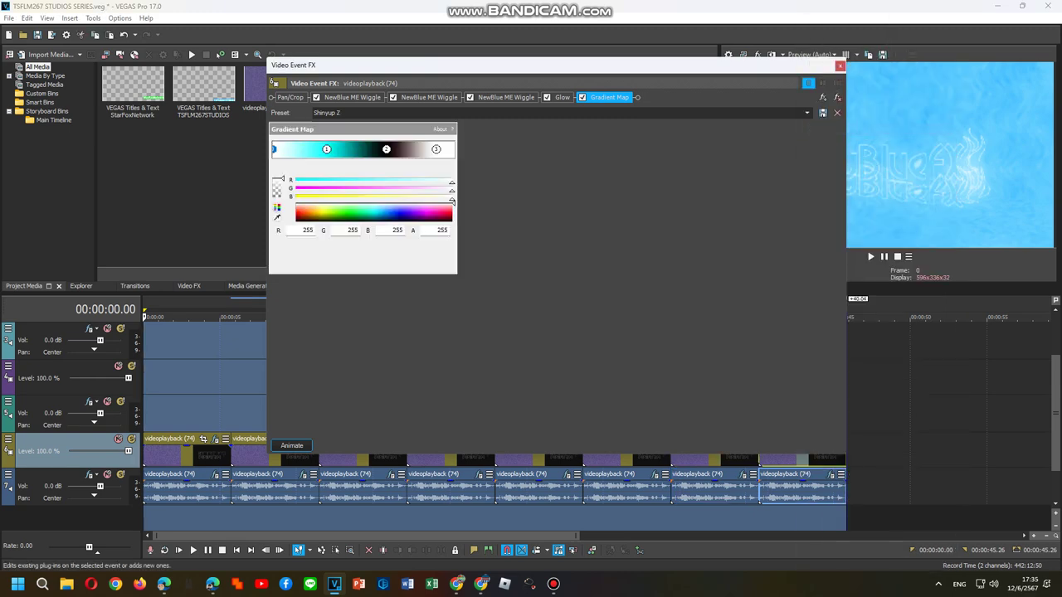